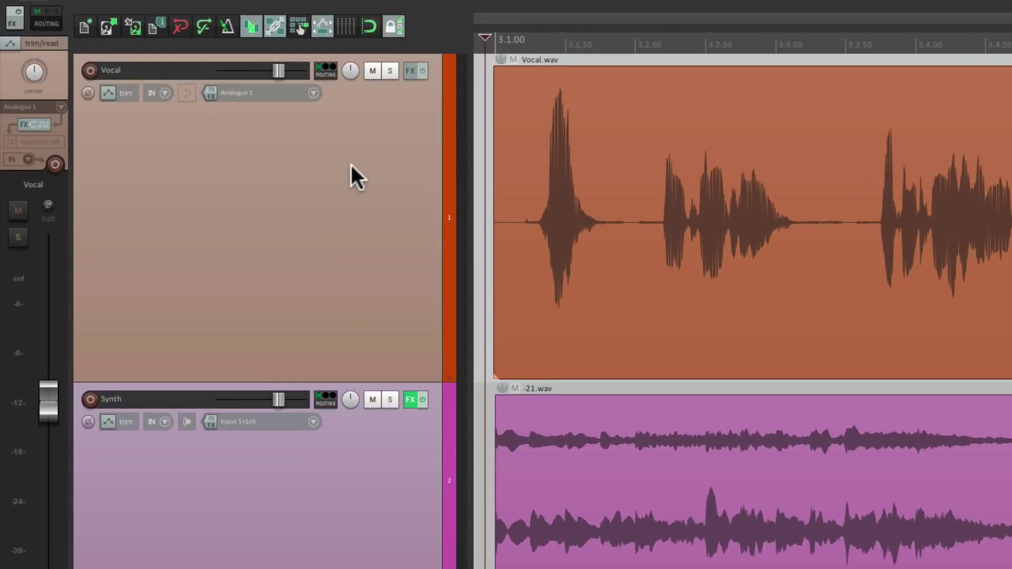
- Check the Vocal track's automation mode options, leaving it on trim/read
left_click(108, 93)
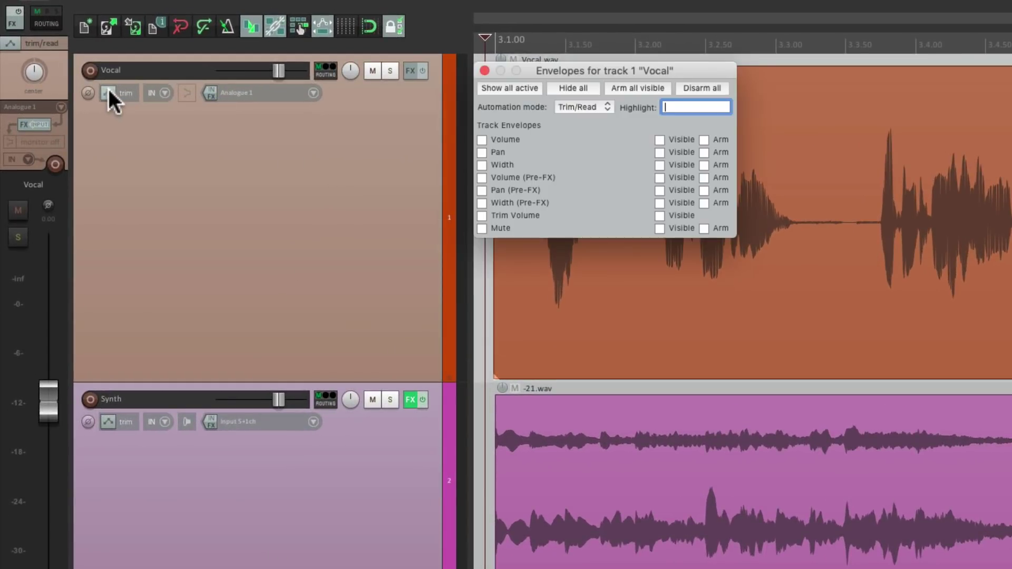
left_click(603, 102)
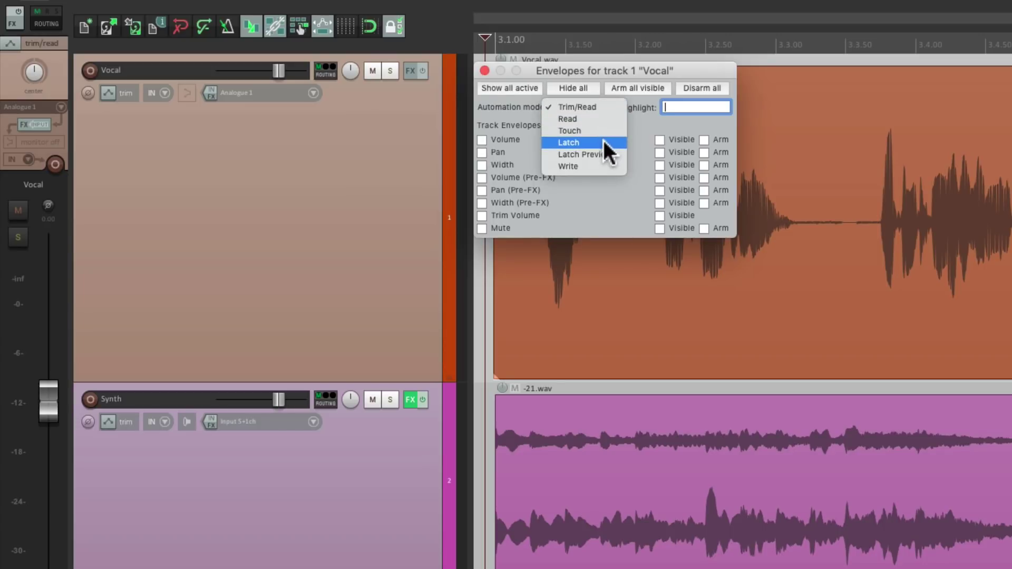
key("Escape")
left_click(484, 70)
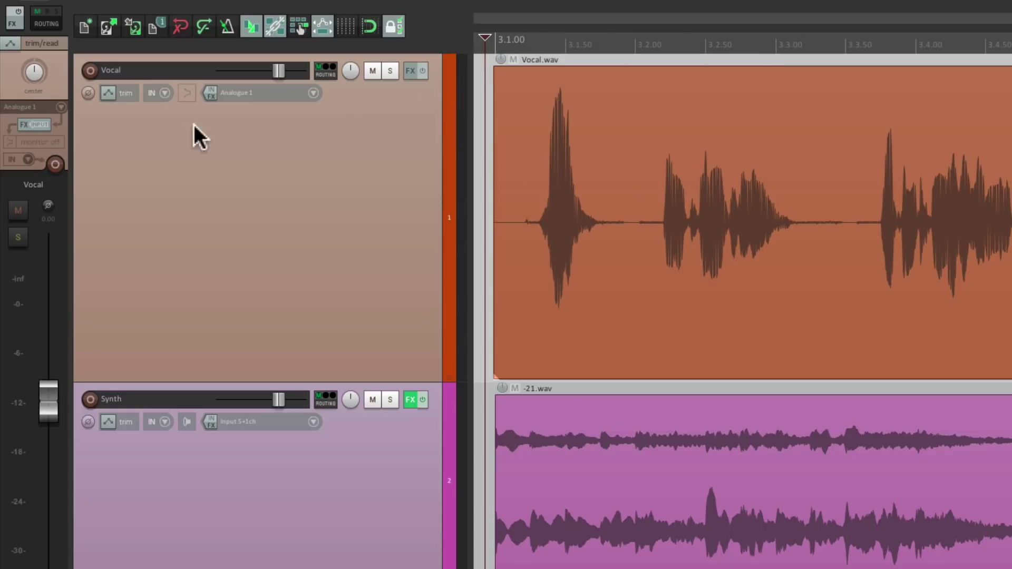
left_click(111, 91)
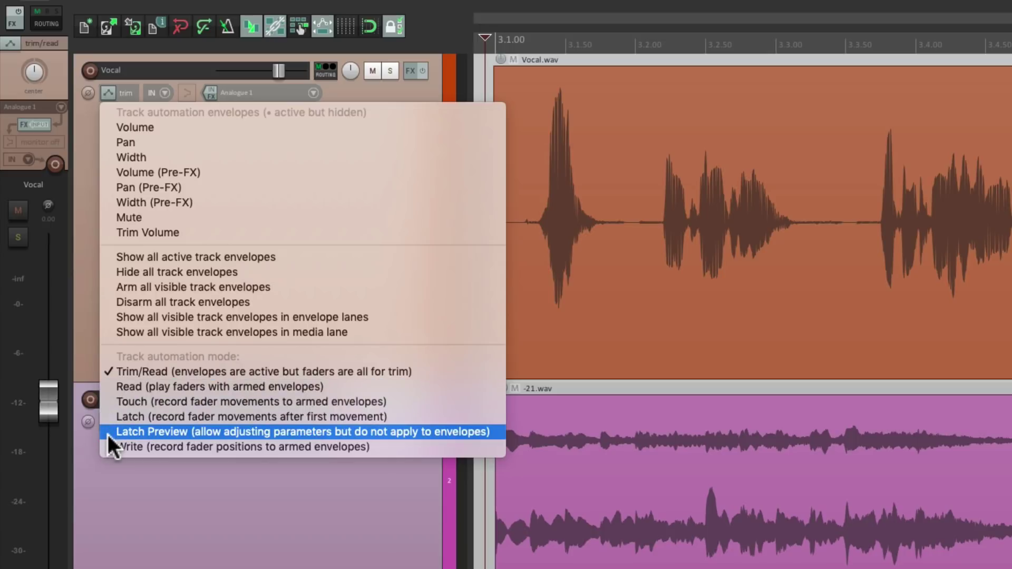
left_click(106, 470)
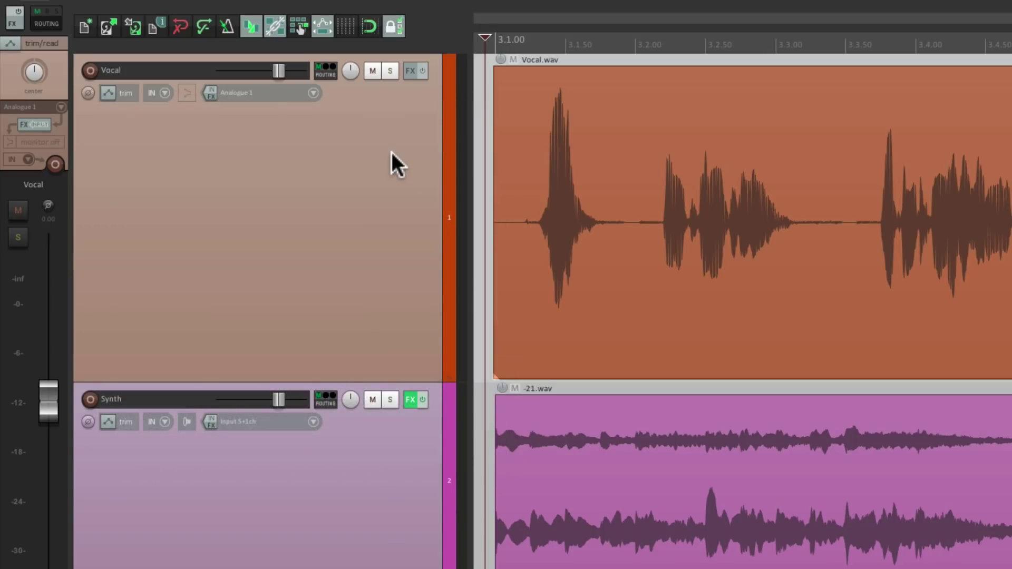
right_click(418, 124)
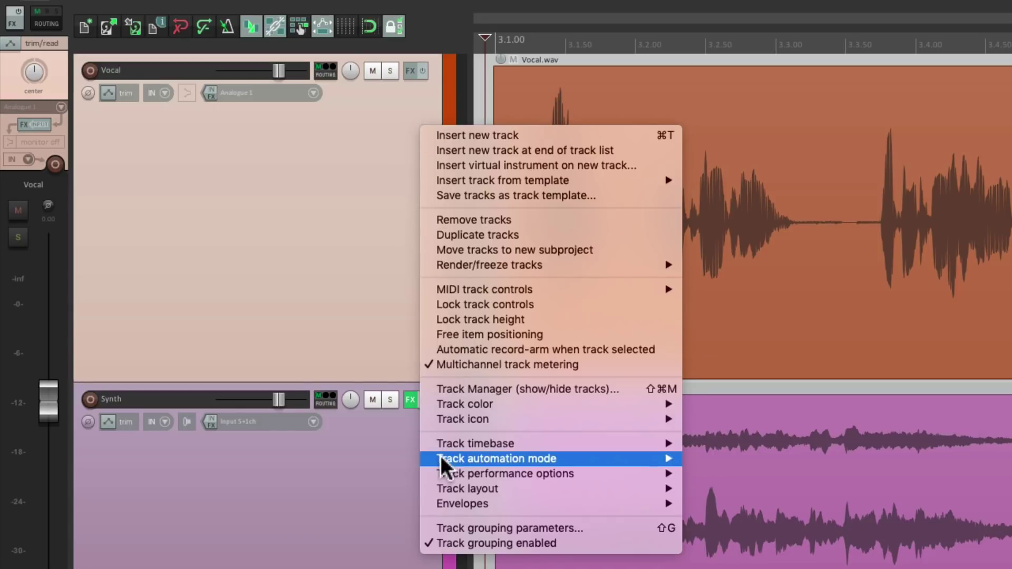
mouse_move(433, 461)
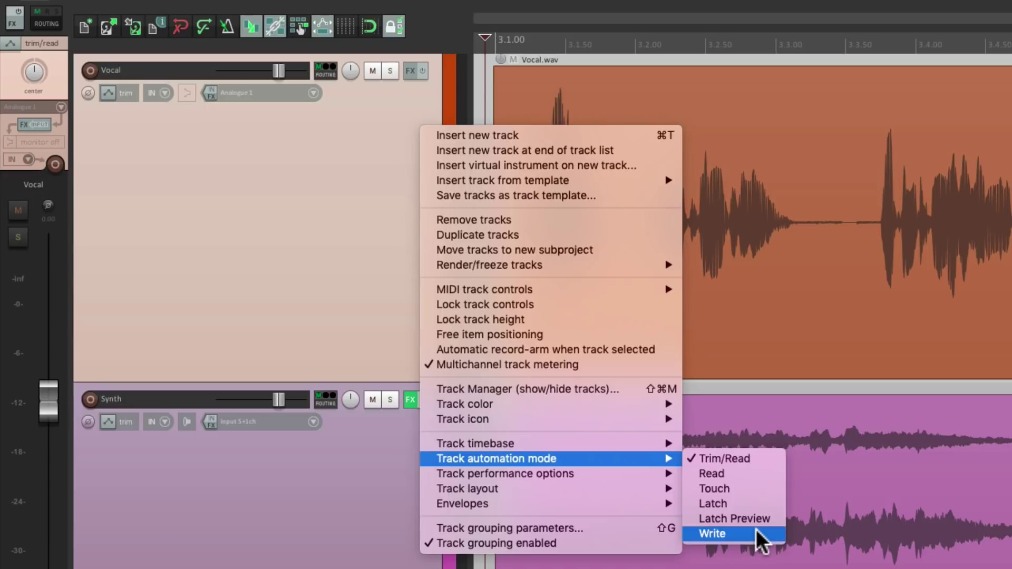
left_click(362, 224)
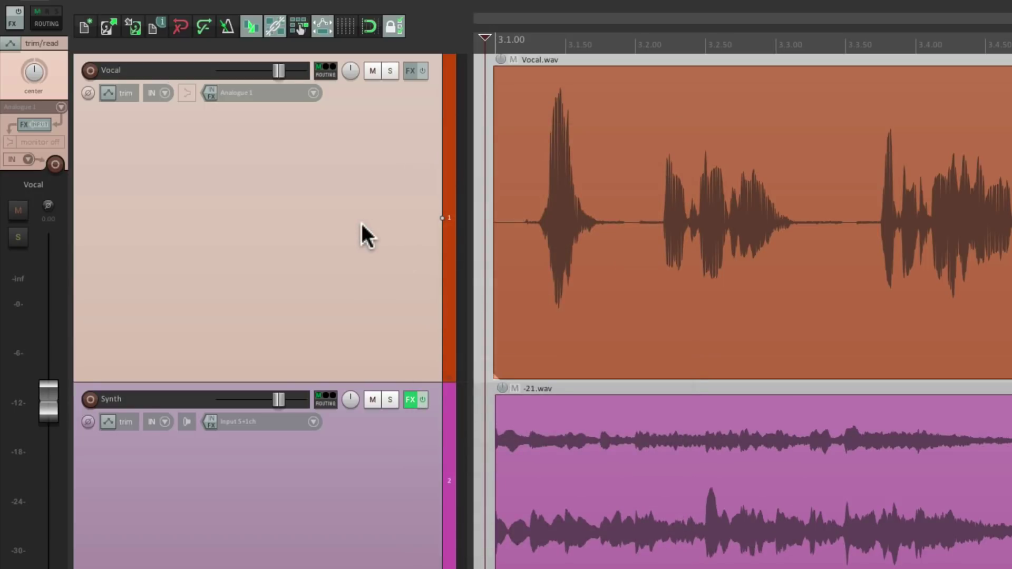
- From Toolbar 2, cycle Vocal through write and touch, then back to trim/read
right_click(441, 33)
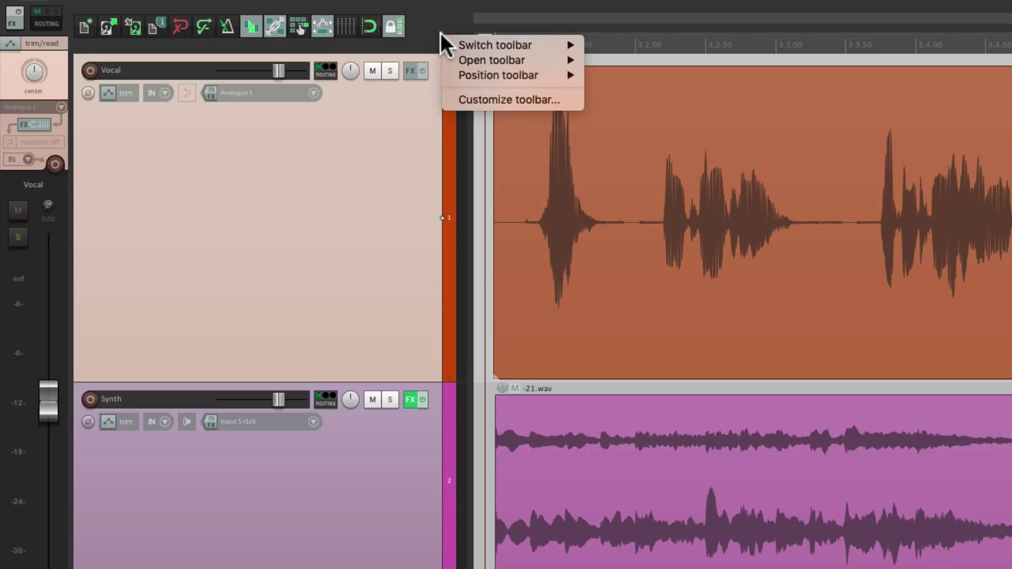
mouse_move(466, 58)
left_click(666, 90)
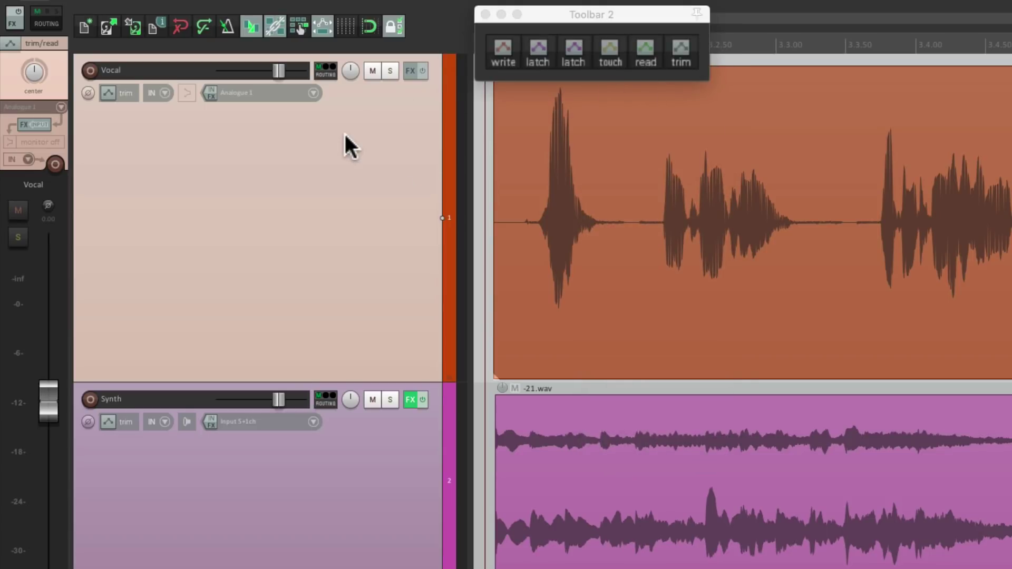
left_click(512, 50)
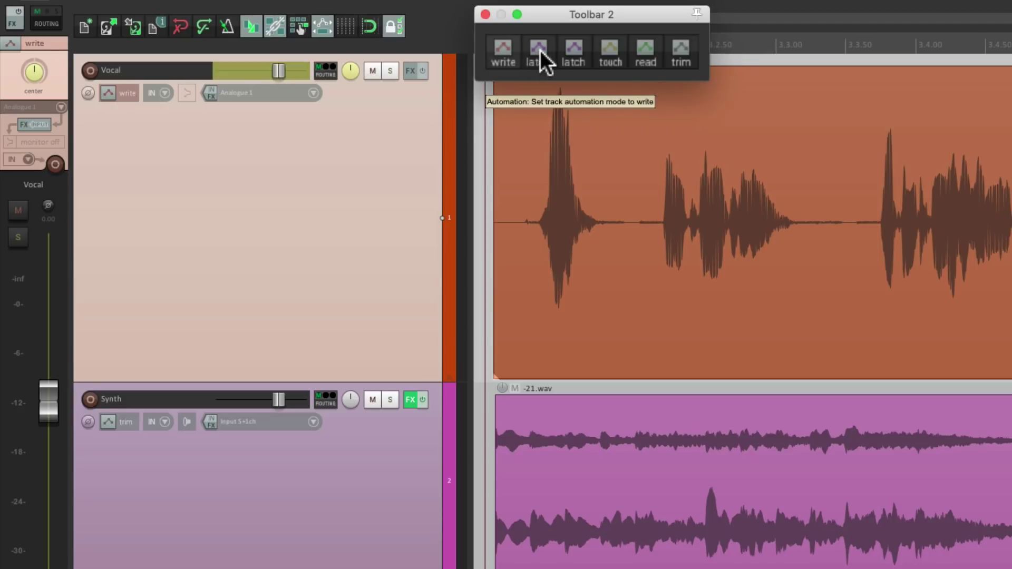
left_click(608, 49)
left_click(680, 50)
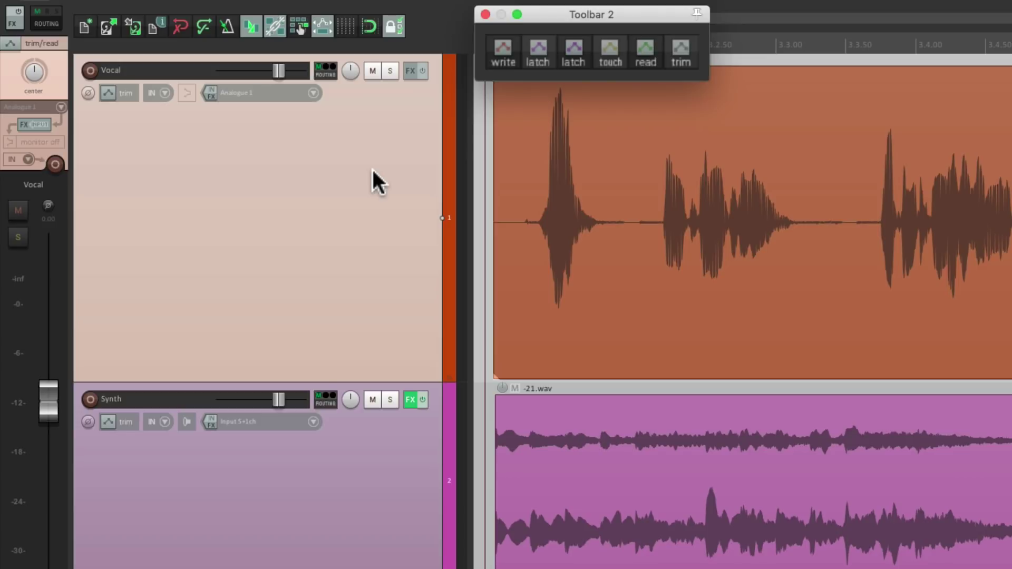
left_click(486, 15)
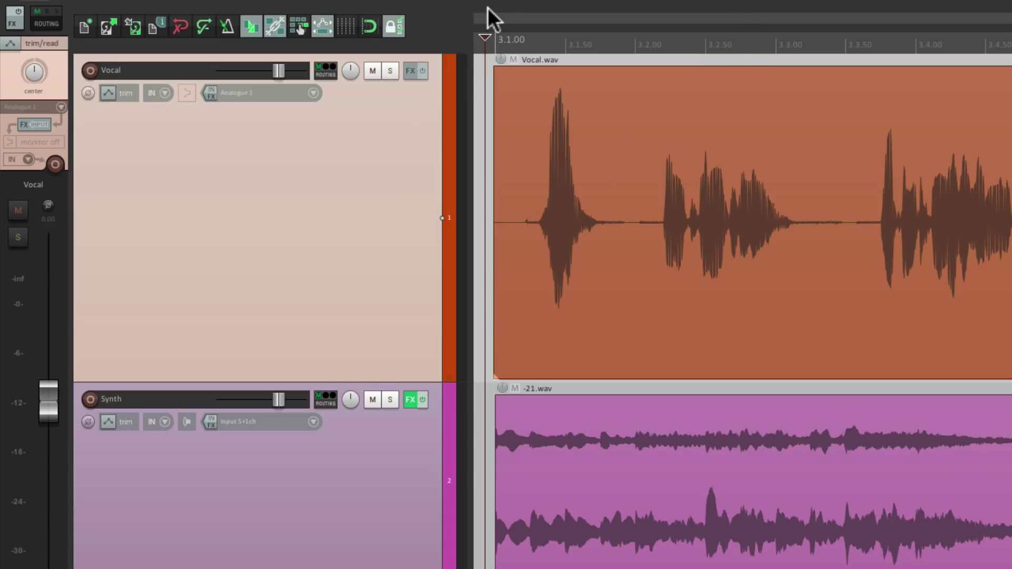
- Filter the action list to 'touch trim toggle' and run the toggle twice on Vocal
left_click(413, 7)
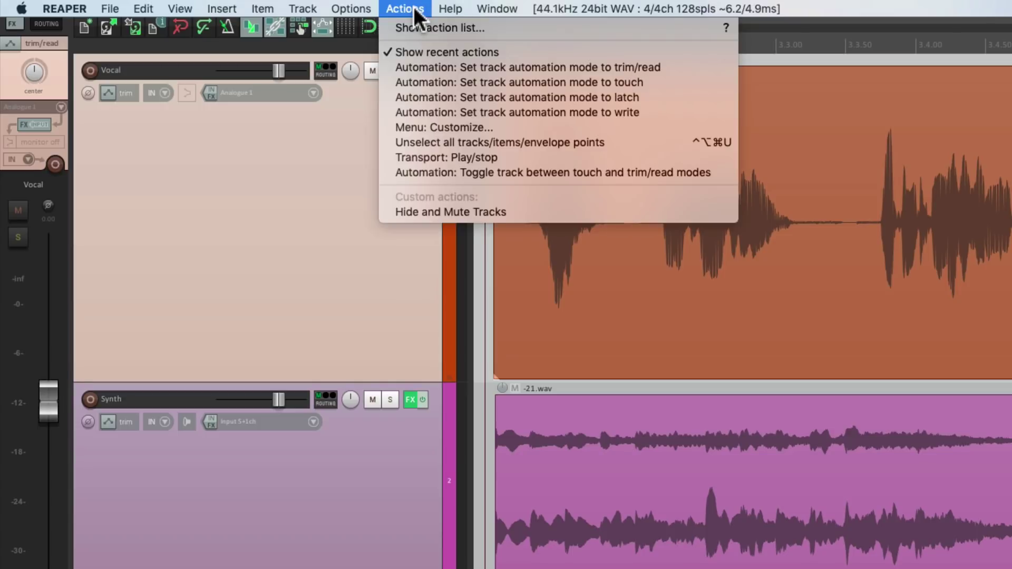
left_click(380, 26)
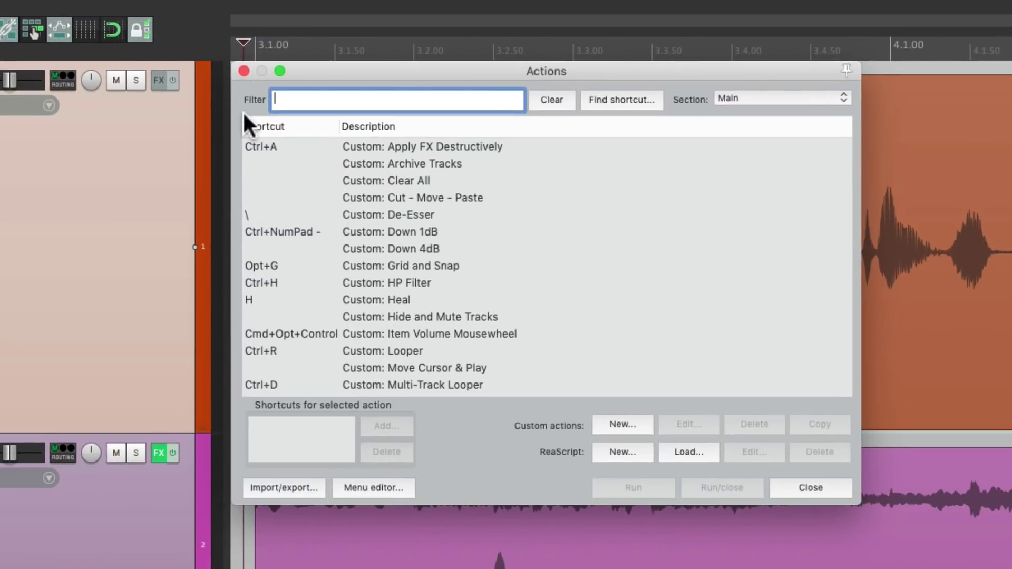
type("touch")
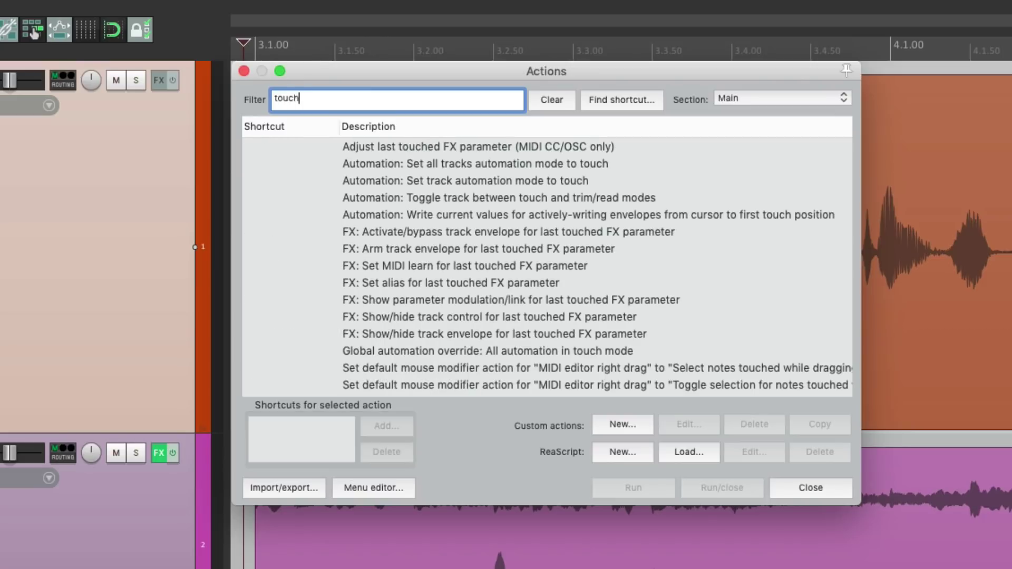
type(" trim toggle")
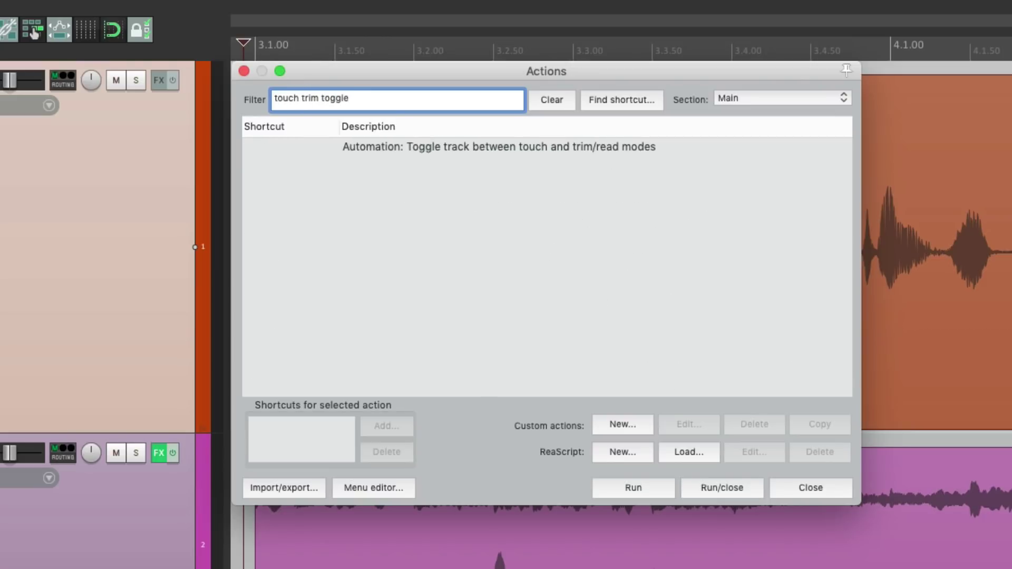
left_click(428, 147)
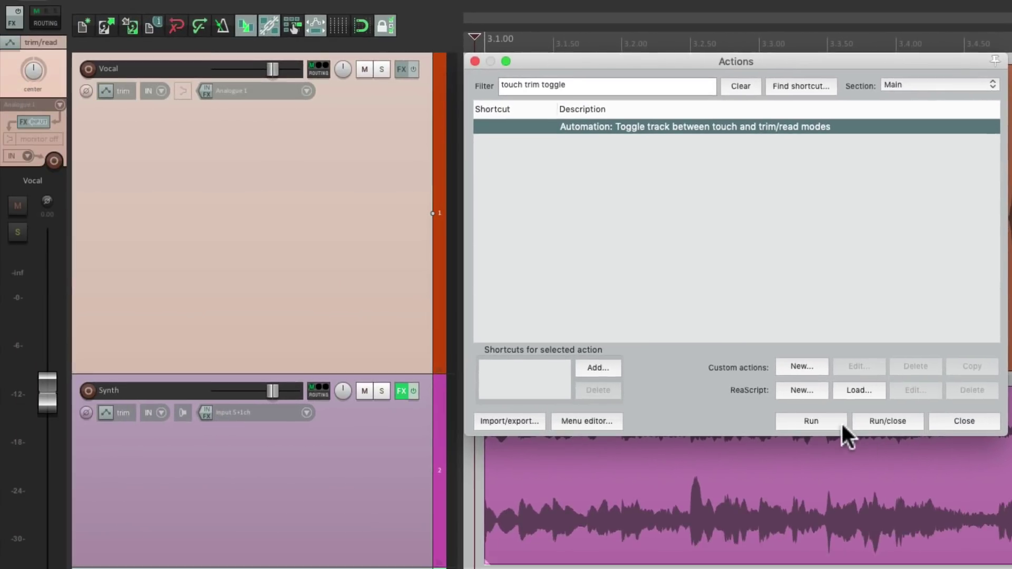
left_click(824, 419)
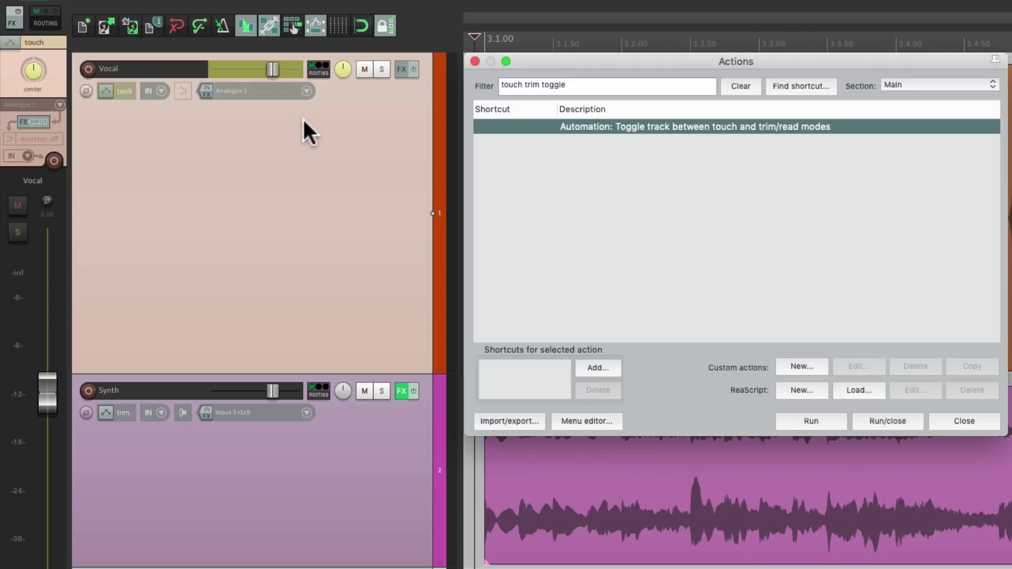
left_click(797, 423)
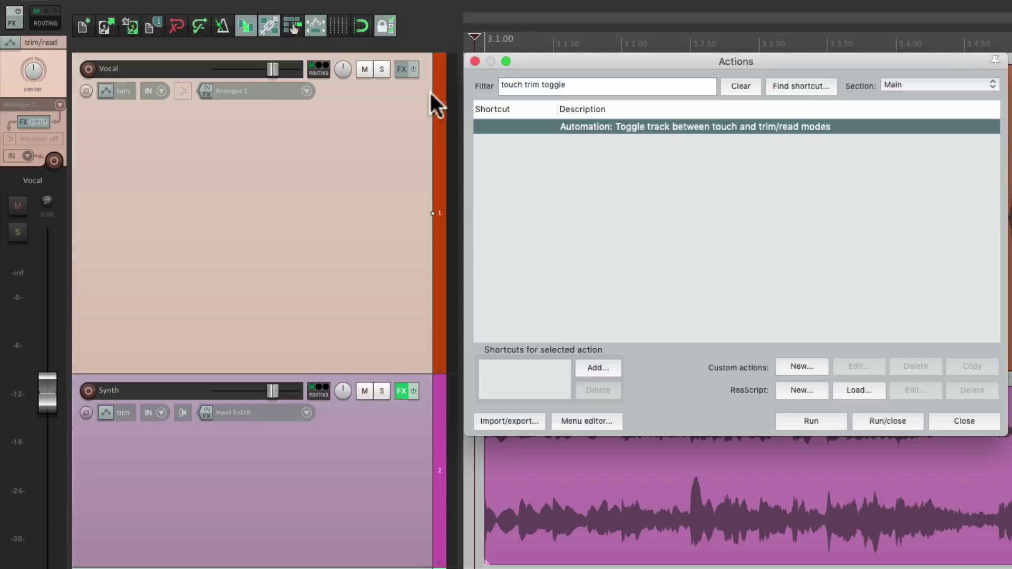
- Add the touch/trim-read toggle action to the main toolbar via Customize toolbar
left_click(475, 61)
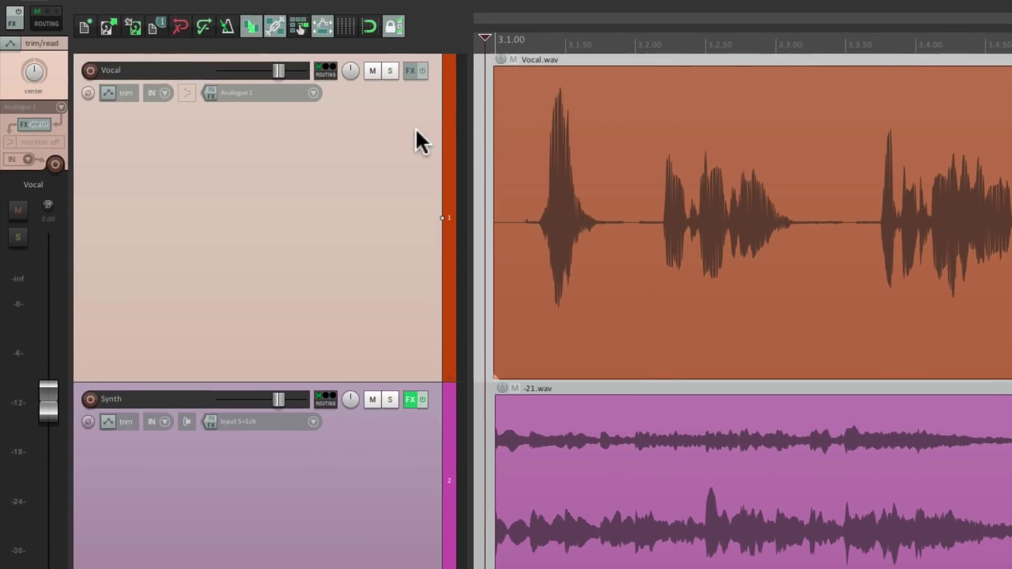
right_click(431, 27)
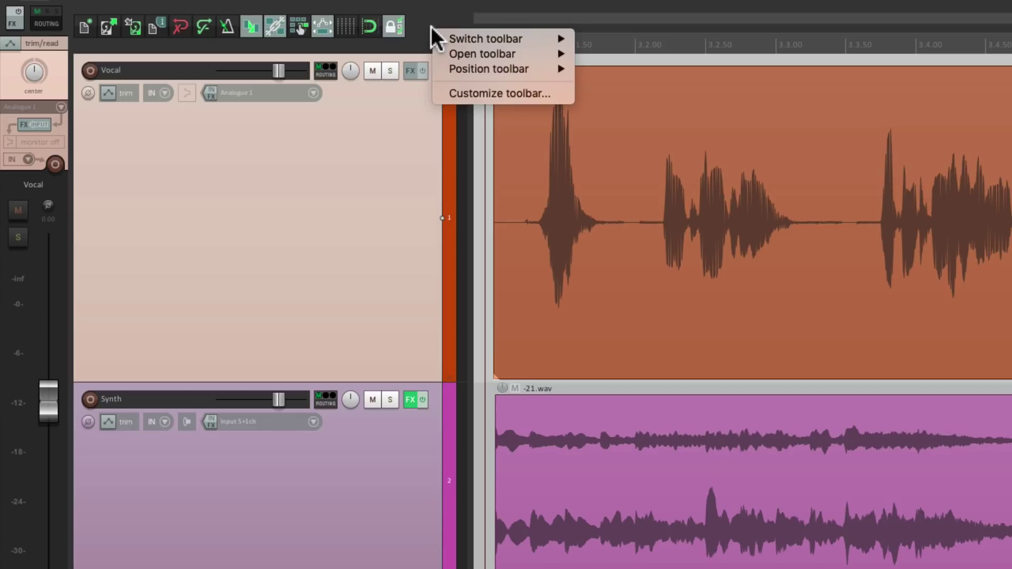
left_click(441, 93)
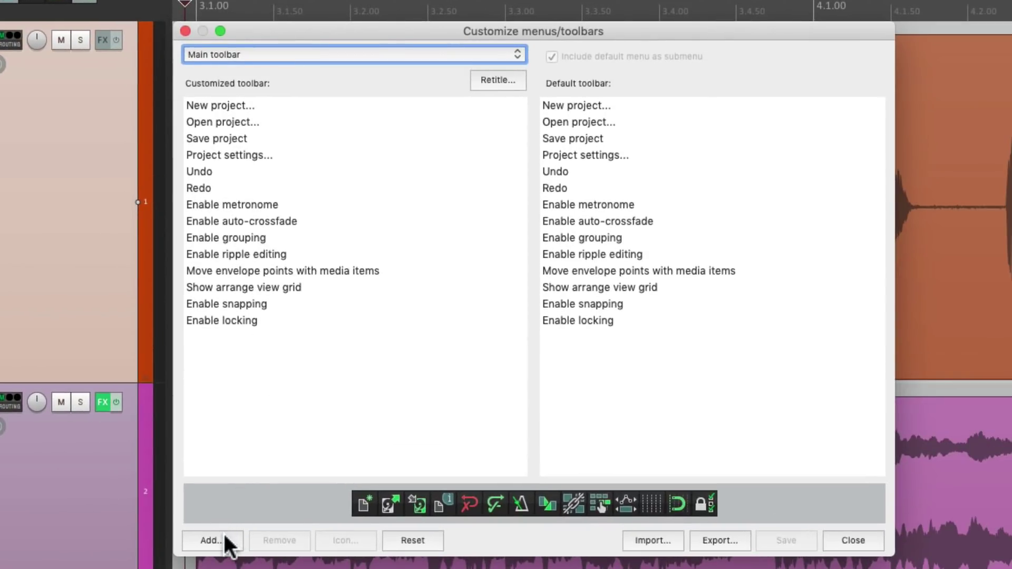
left_click(211, 541)
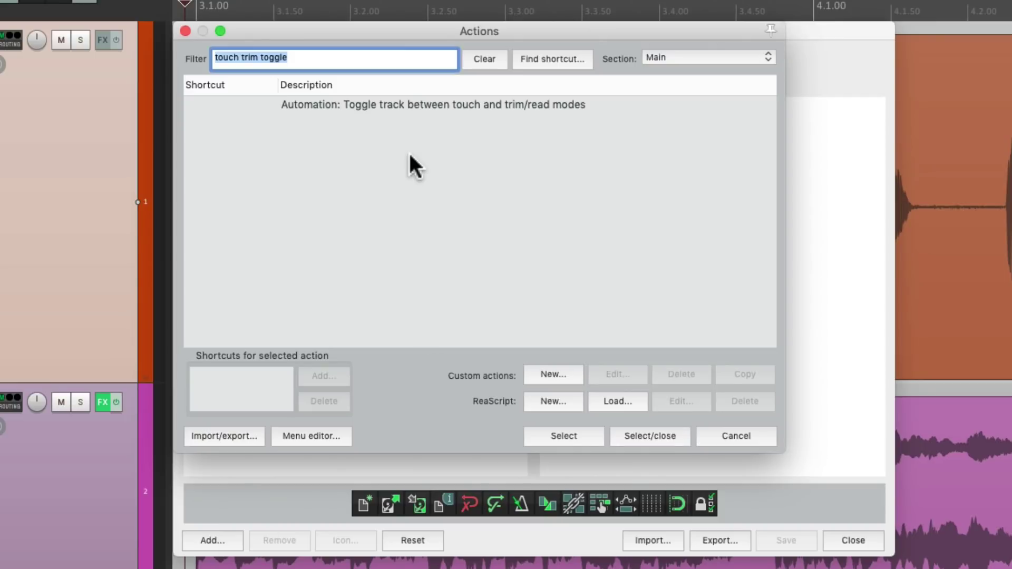
double_click(443, 105)
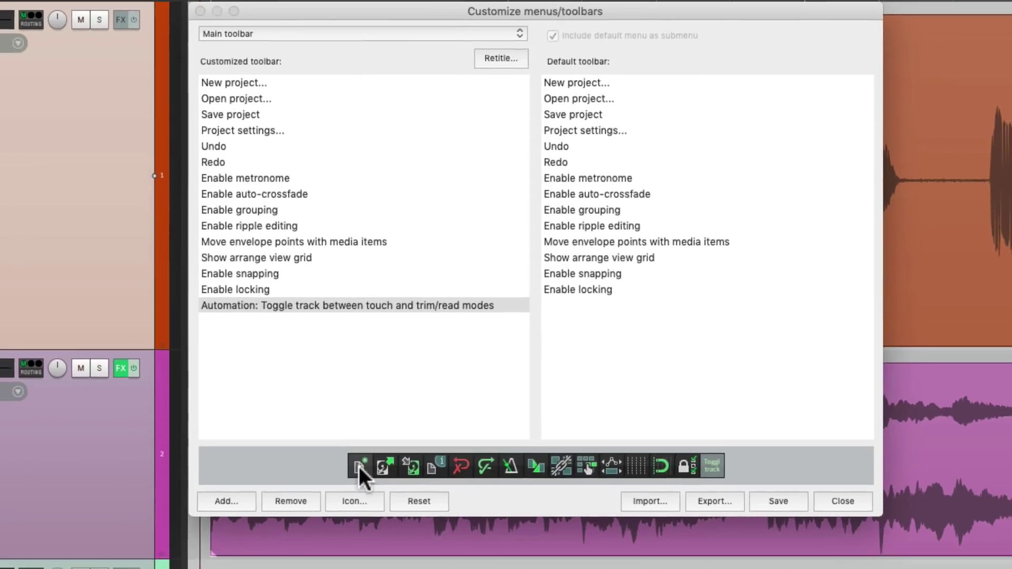
- Give the new toolbar button the 'touch' icon and save the toolbar changes
left_click(334, 537)
left_click(337, 539)
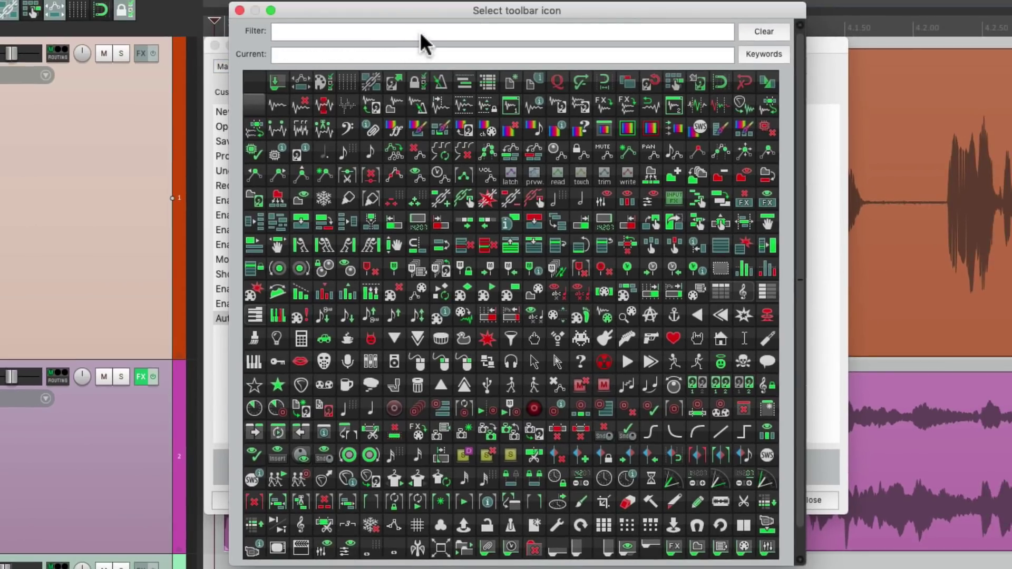
left_click(422, 34)
type("touch")
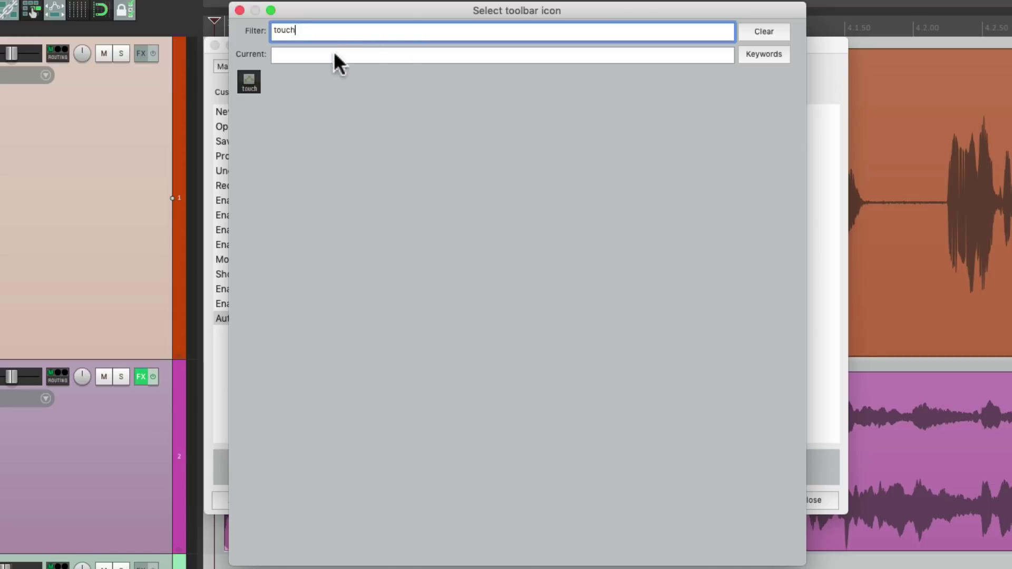
left_click(249, 81)
left_click(239, 10)
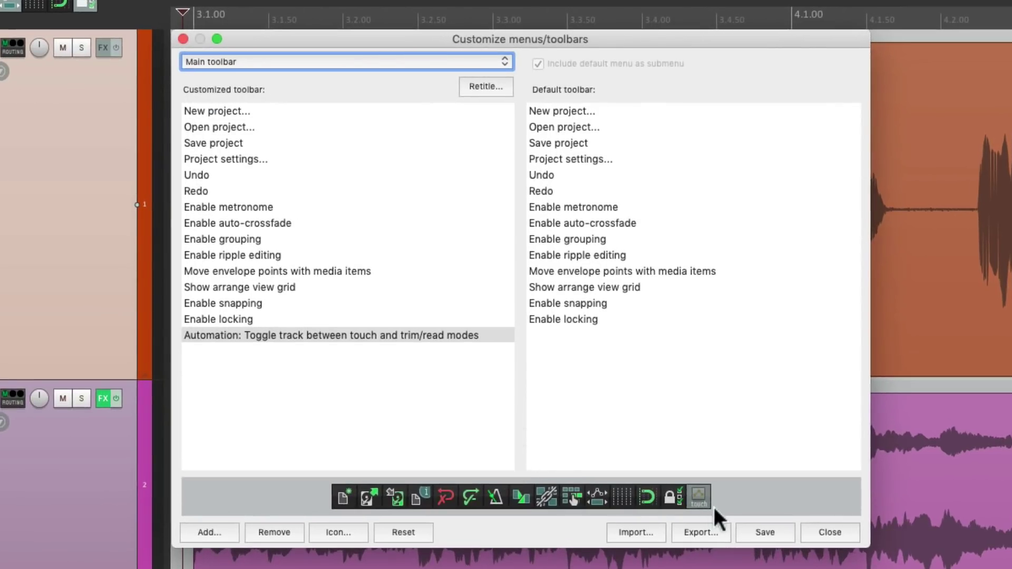
left_click(182, 38)
key("Return")
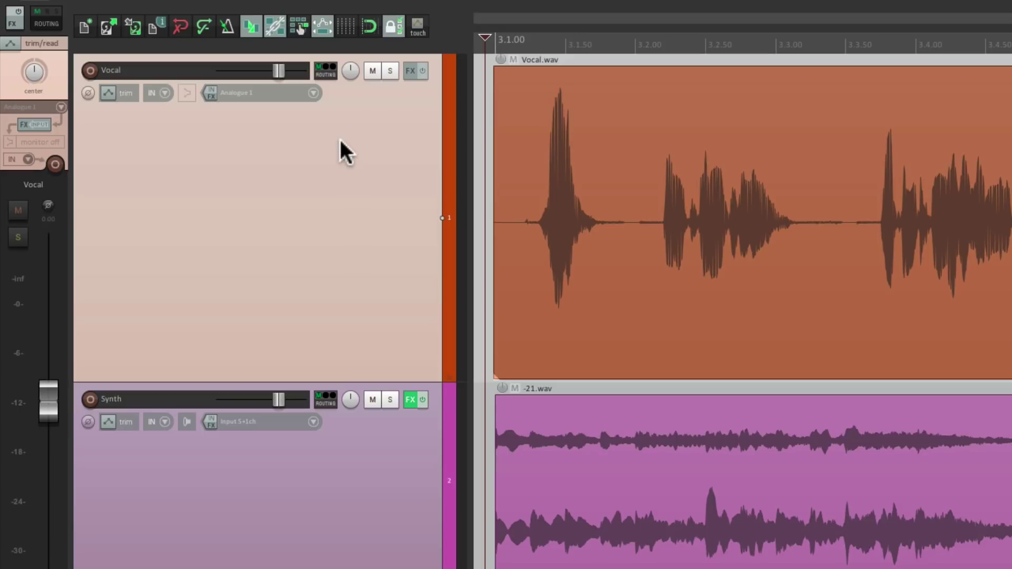
- Use the new touch button to write a Vocal volume dip during playback, then return to trim/read
left_click(420, 22)
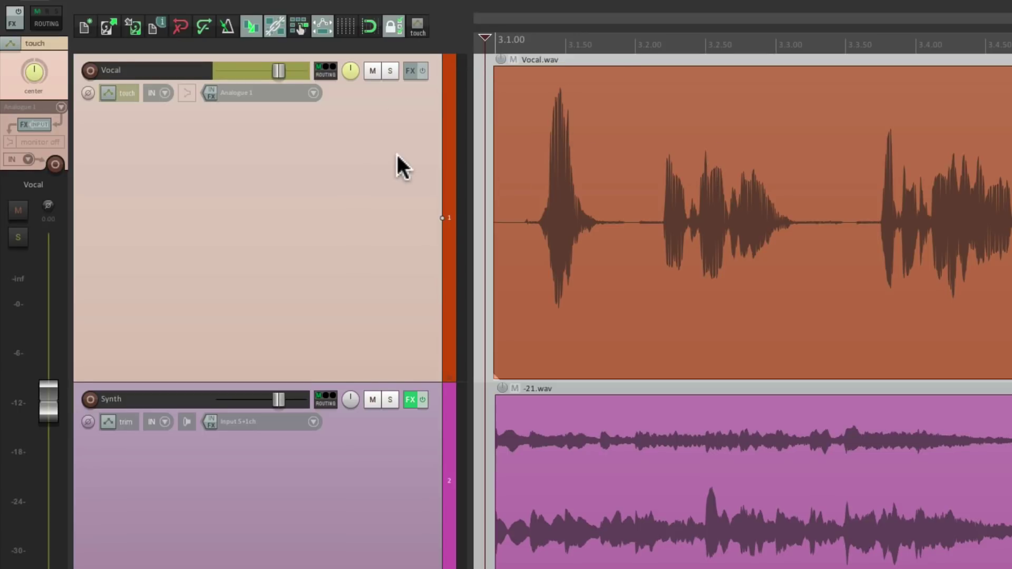
key("space")
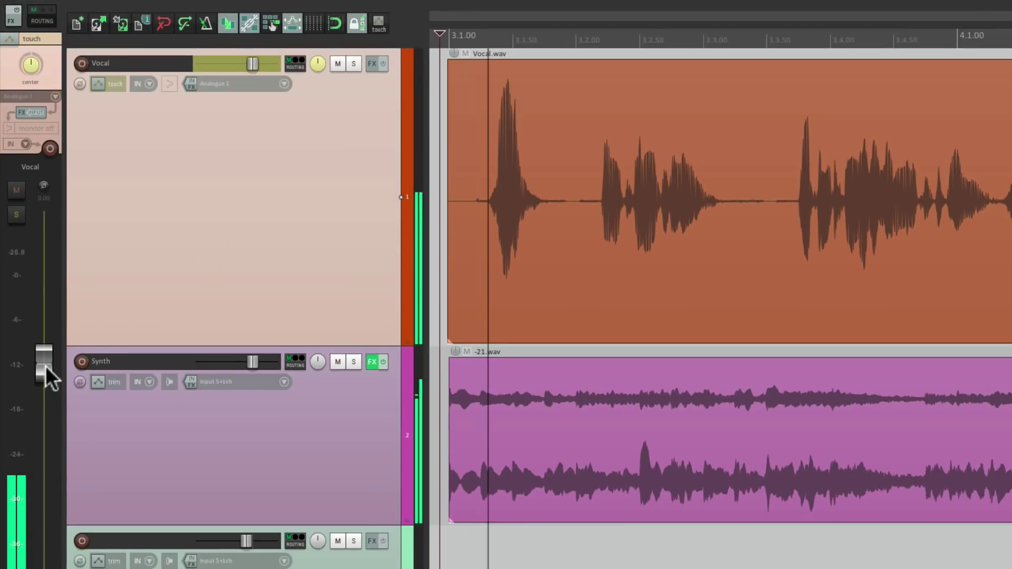
mouse_move(46, 366)
left_mouse_down()
mouse_move(43, 441)
mouse_move(44, 346)
left_mouse_up()
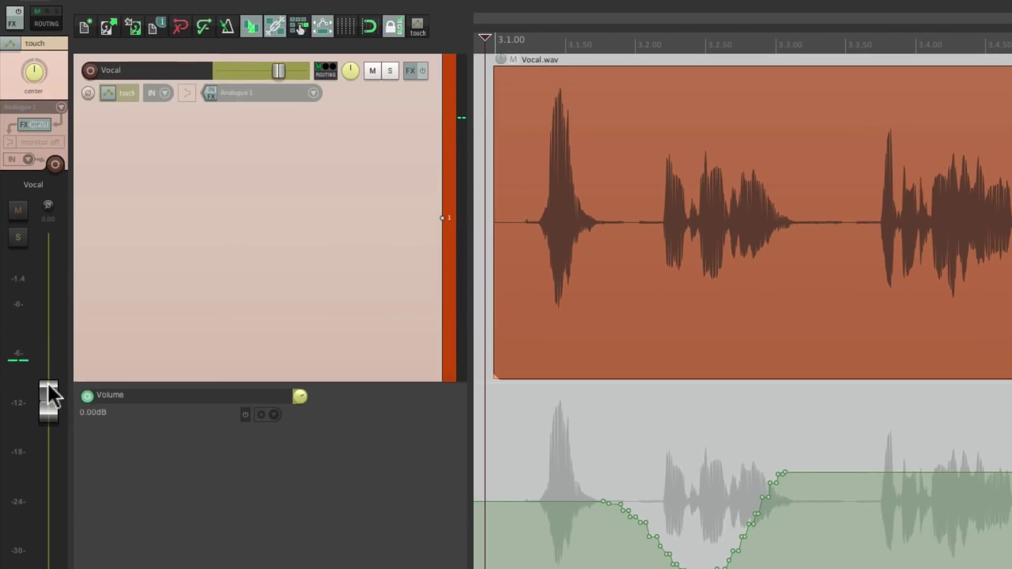
left_click(420, 30)
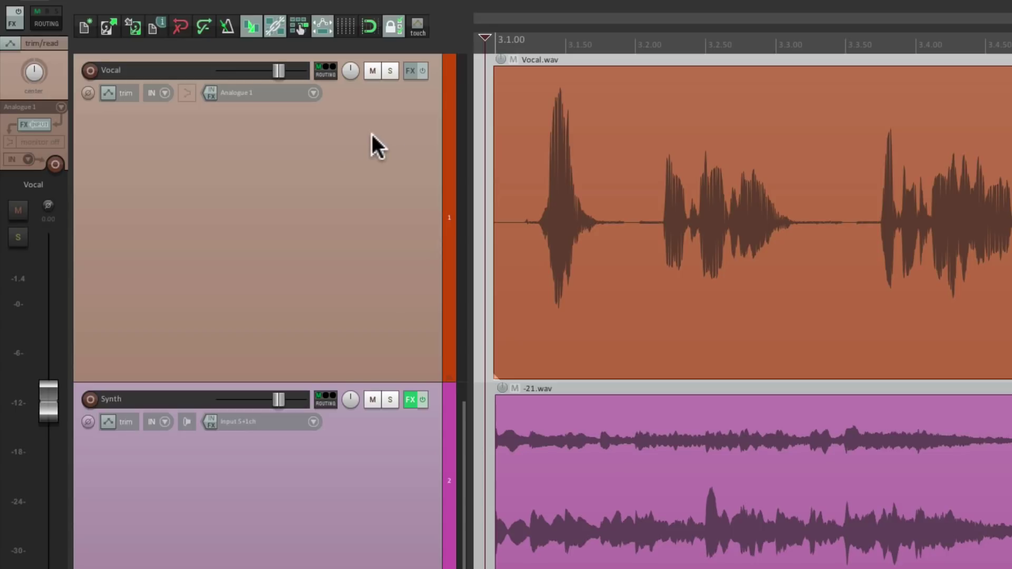
- Dismiss the Vocal track's context menu unchanged, then open the Options menu
right_click(388, 136)
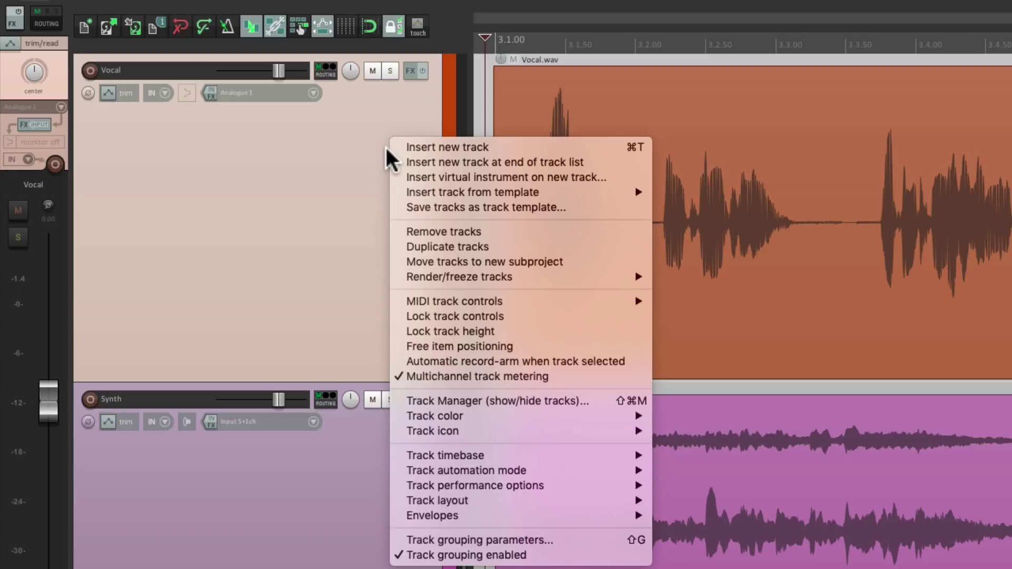
mouse_move(396, 466)
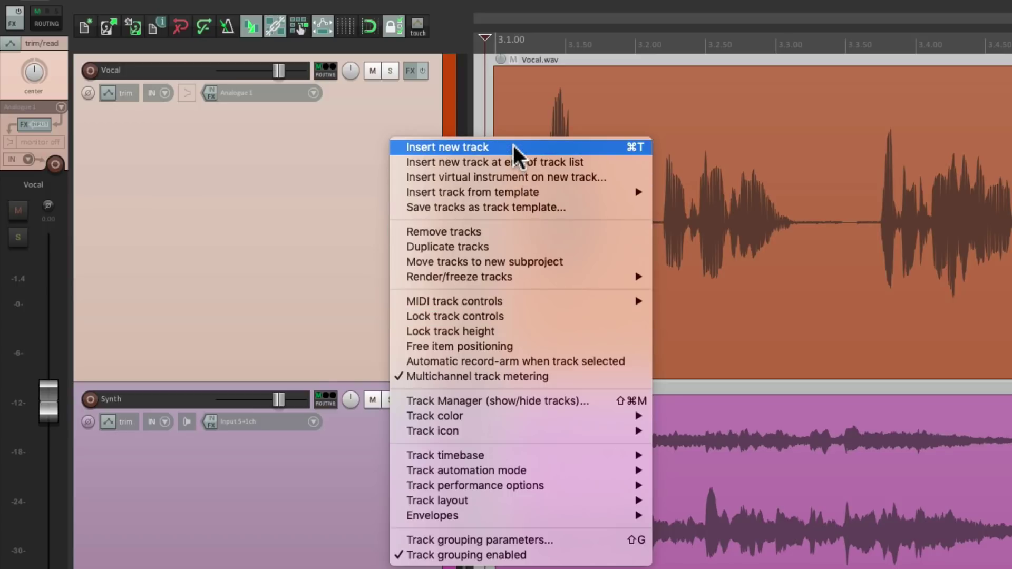
left_click(283, 129)
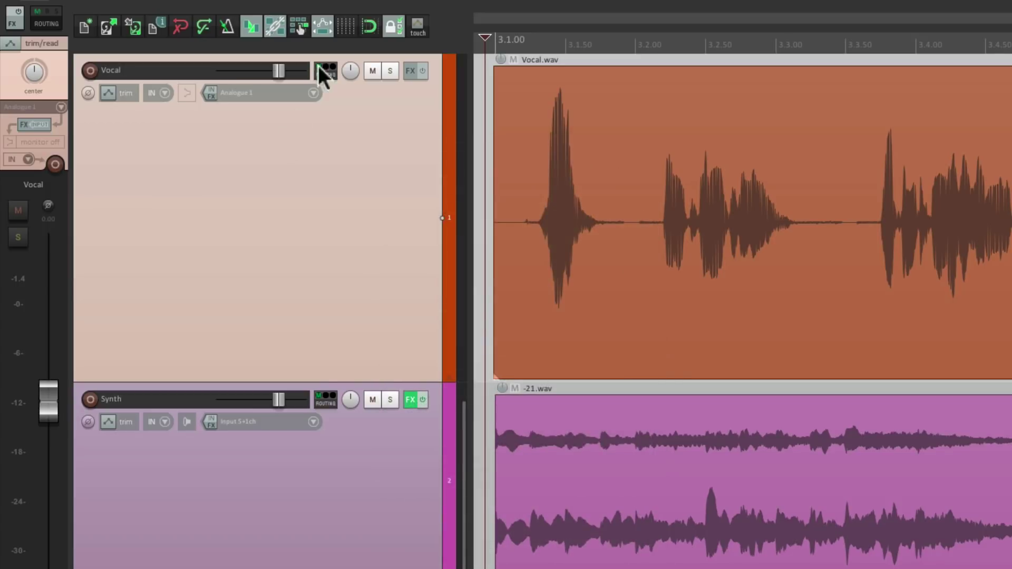
left_click(351, 7)
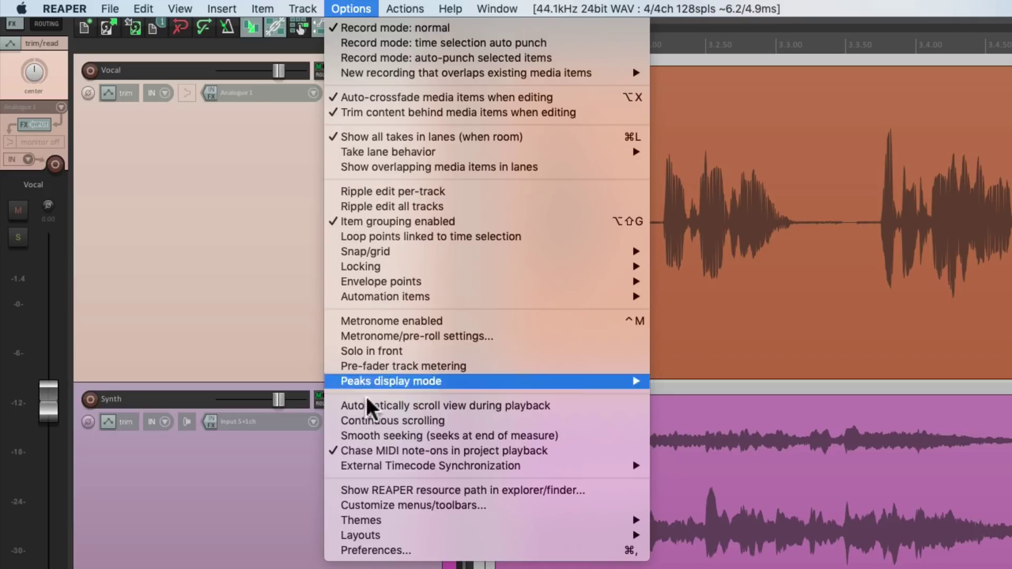
- Edit the Track control panel context menu and insert a separator at its top
left_click(335, 506)
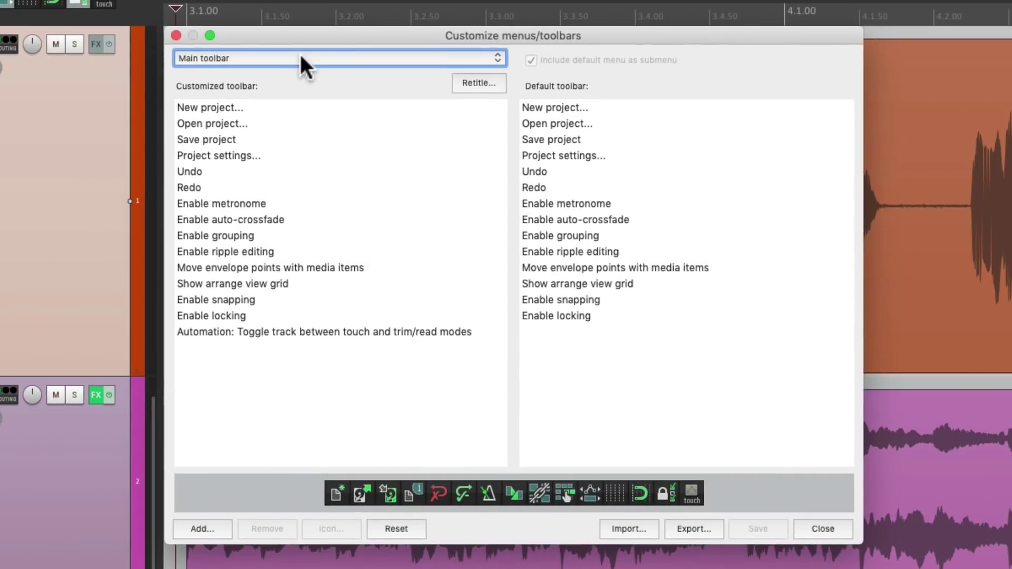
left_click(299, 58)
scroll(299, 58, "up", 4)
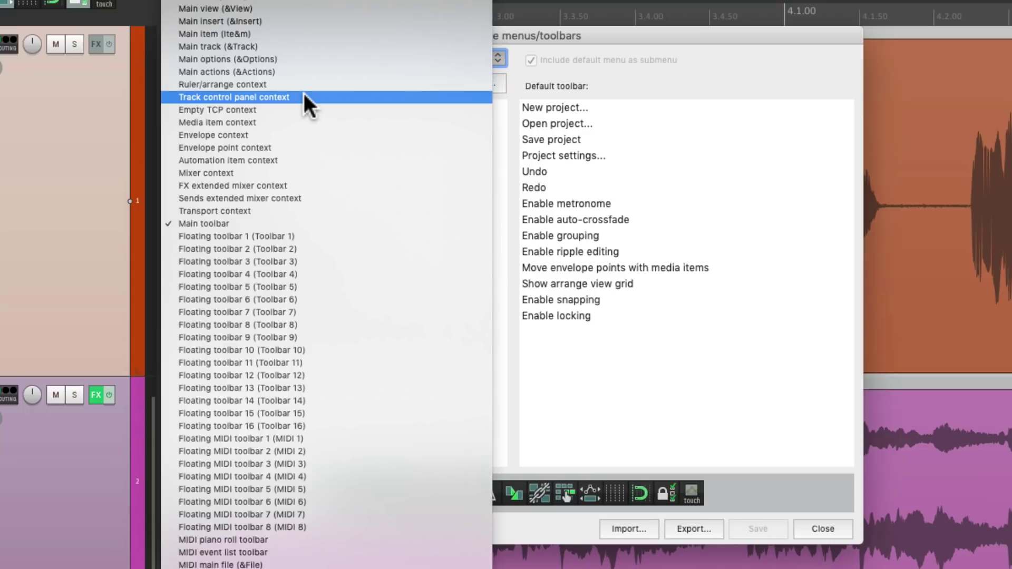
left_click(303, 96)
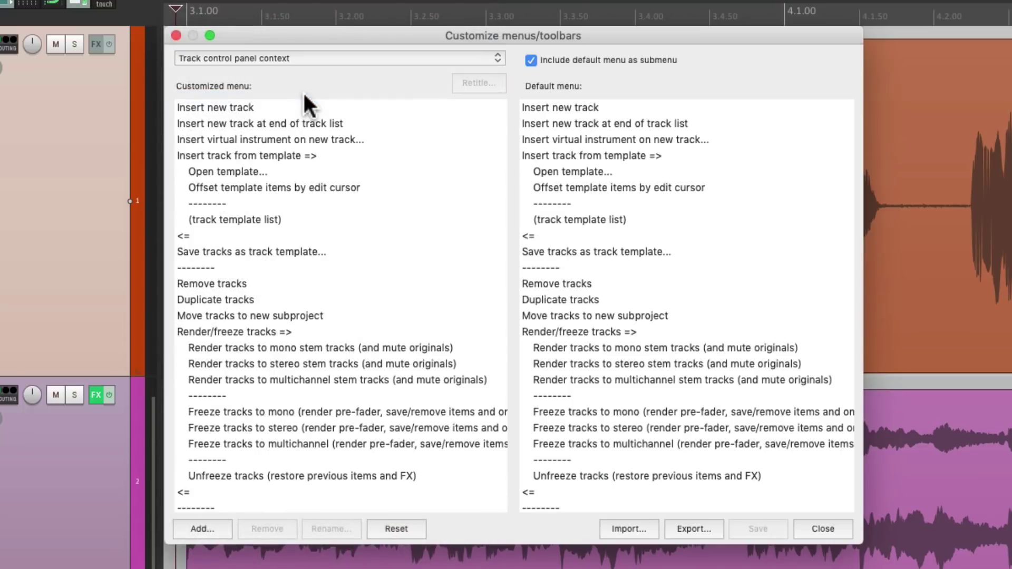
left_click(270, 106)
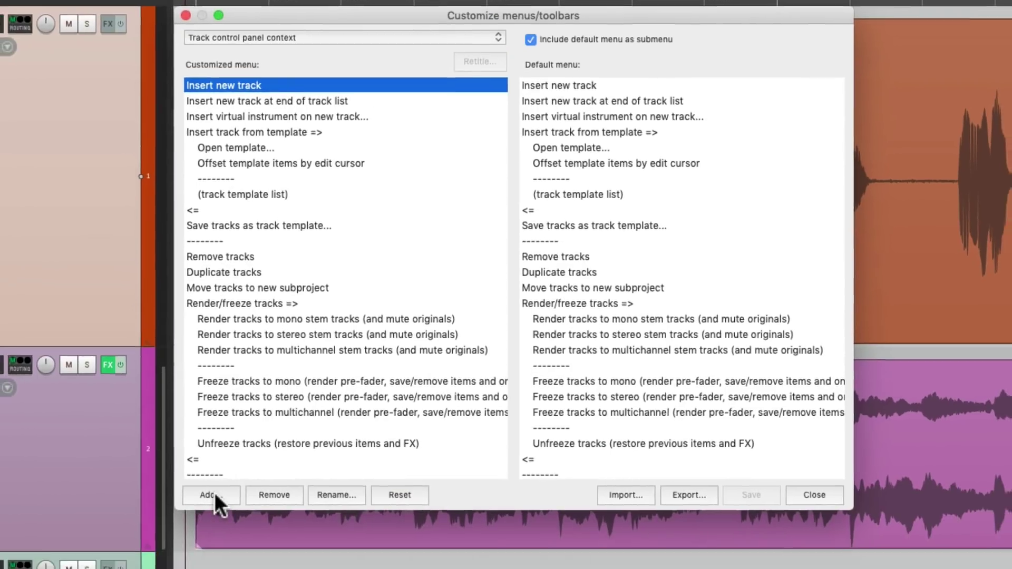
left_click(206, 527)
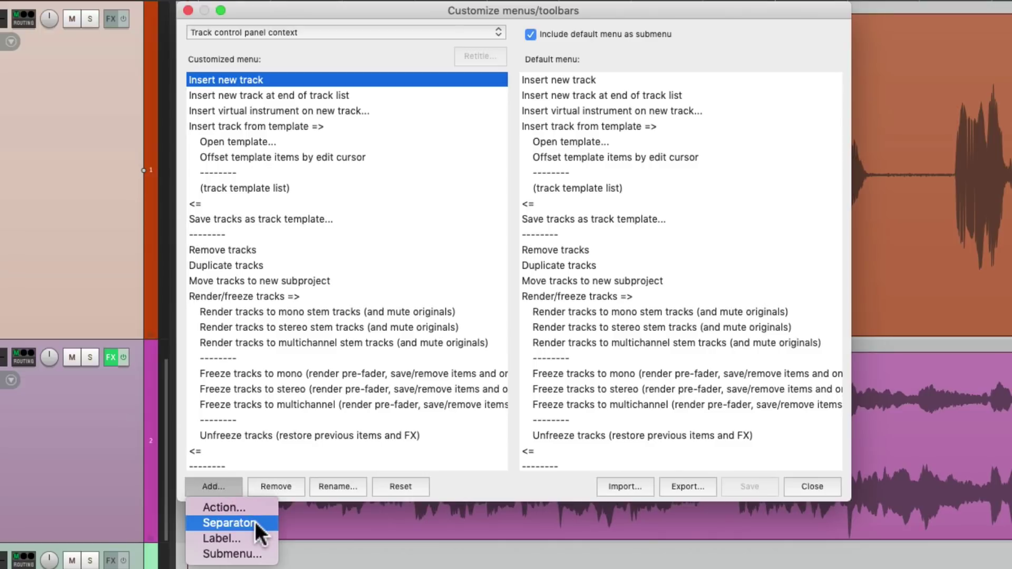
left_click(254, 522)
- Add the touch/trim toggle action, rename it 'Touch Mode Toggle', and close the editor
left_click(235, 479)
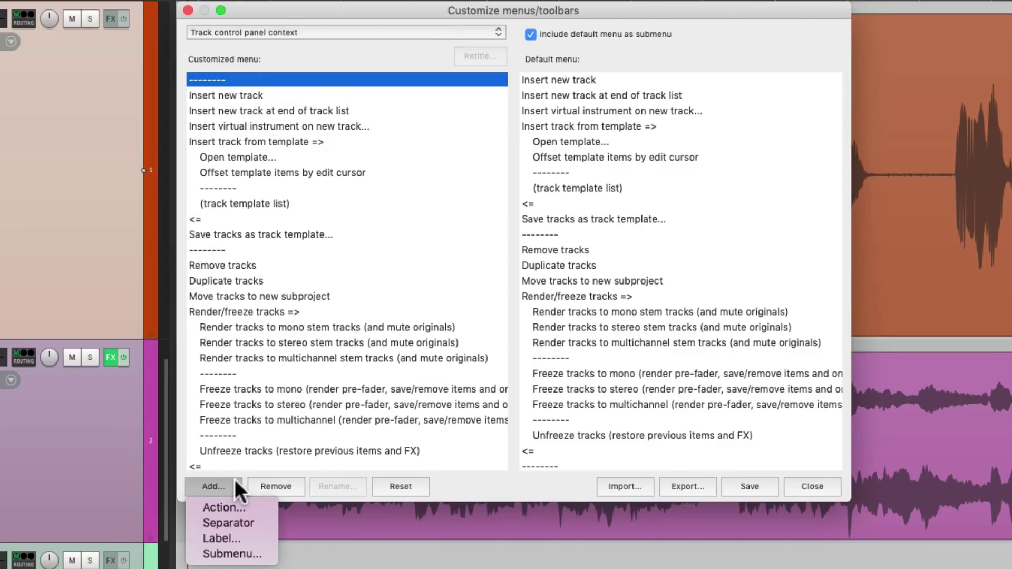
left_click(239, 508)
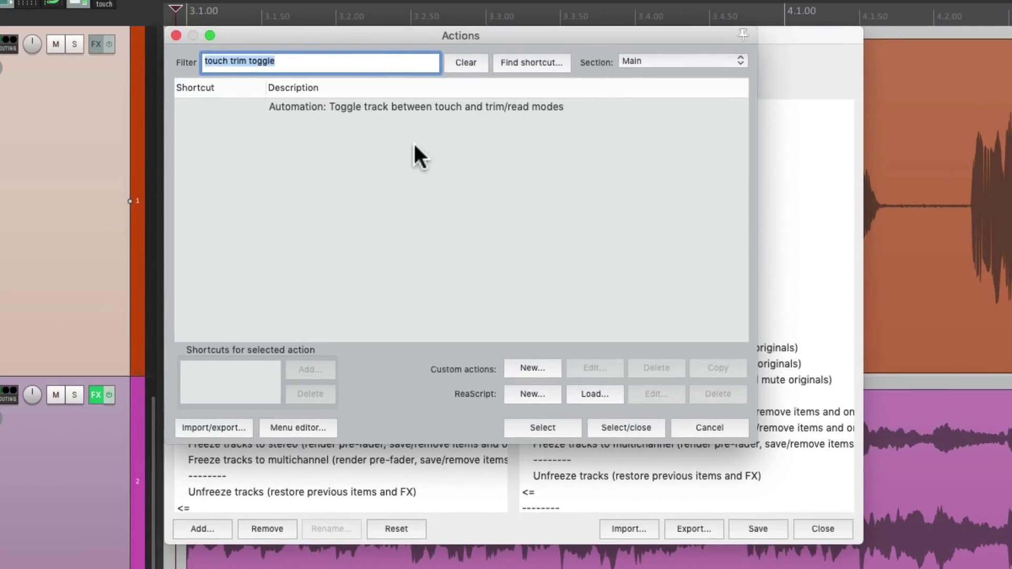
right_click(398, 383)
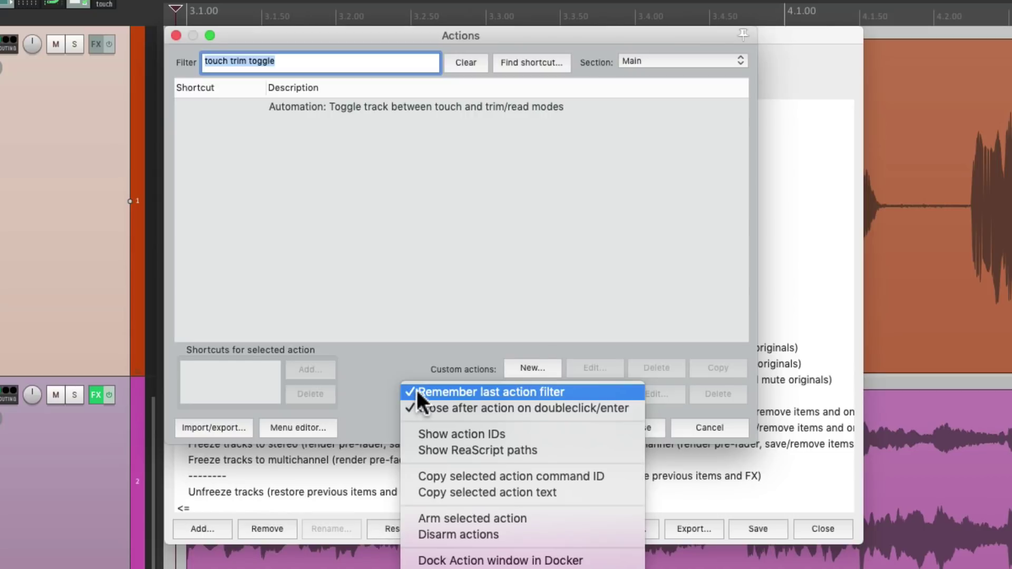
left_click(341, 366)
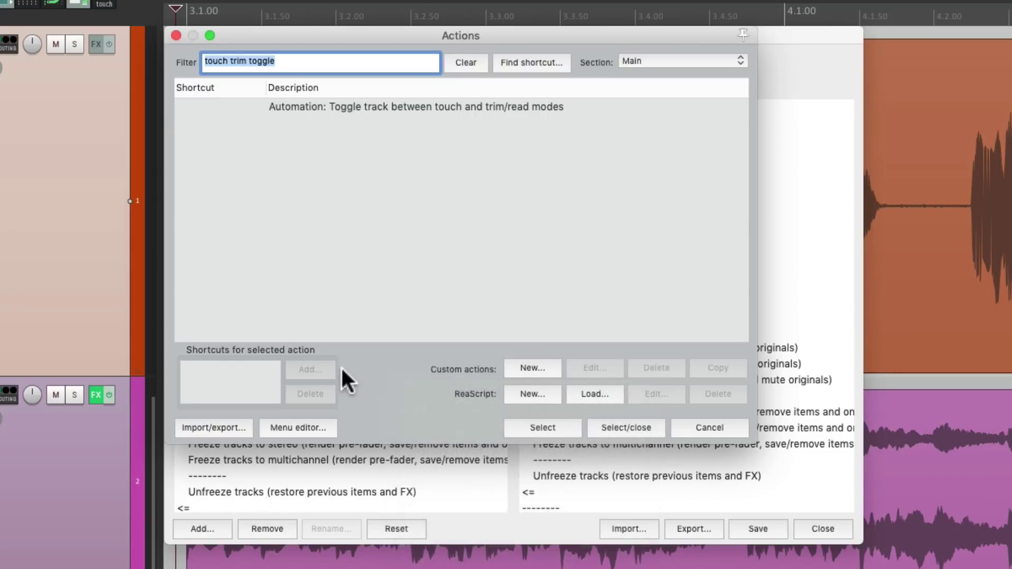
double_click(378, 106)
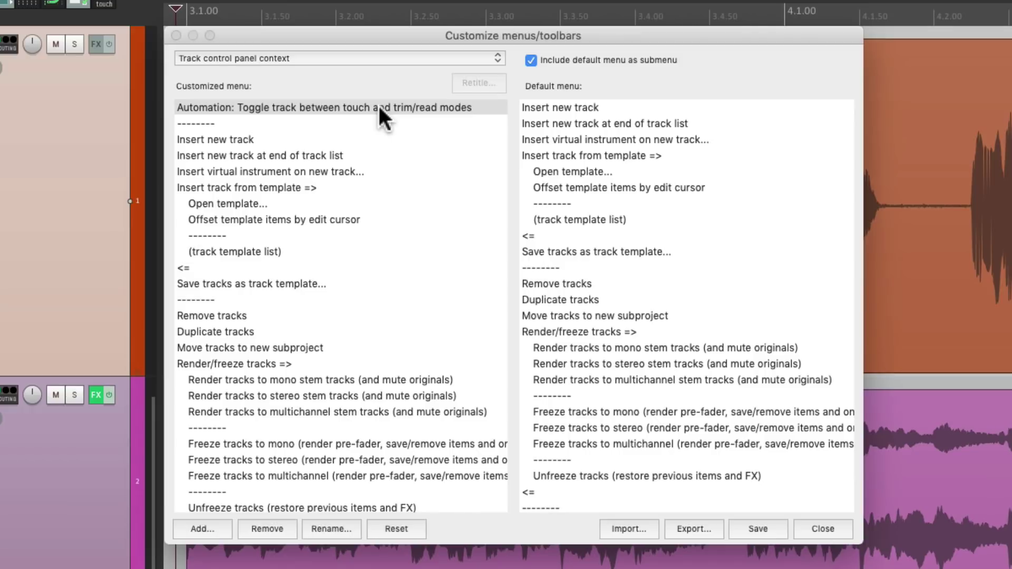
left_click(333, 106)
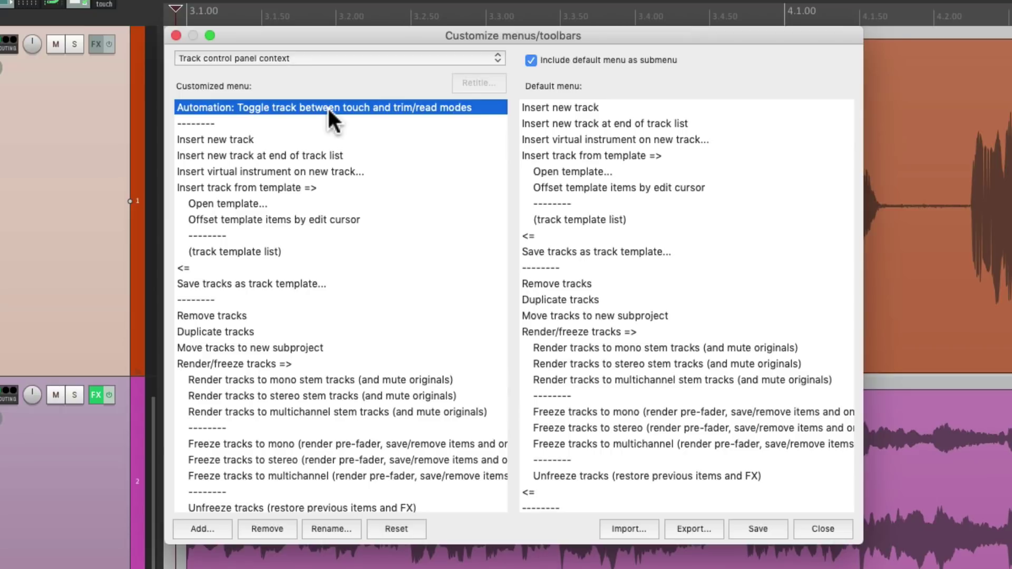
double_click(327, 107)
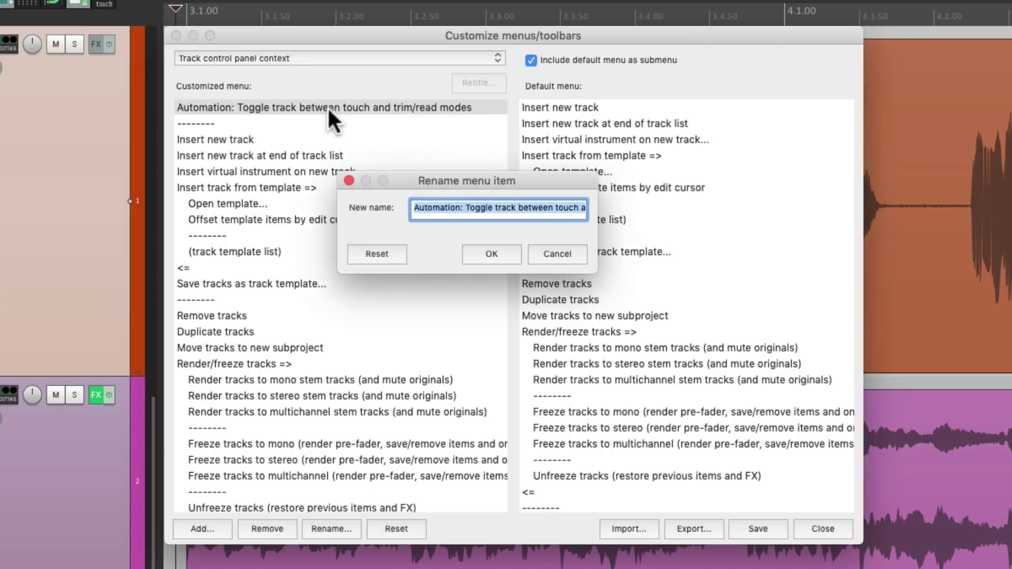
type("Touch Mode Toggle")
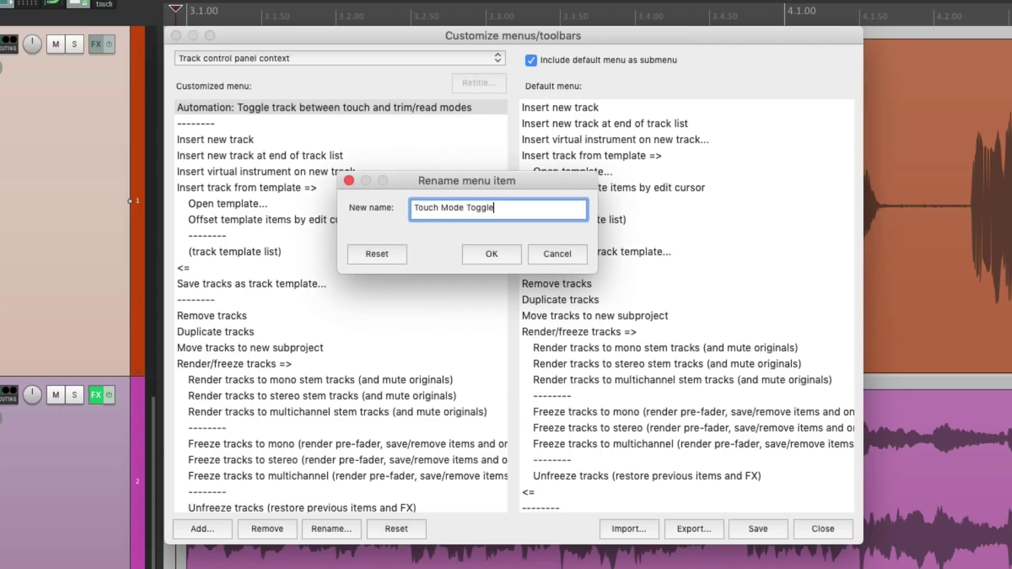
left_click(480, 254)
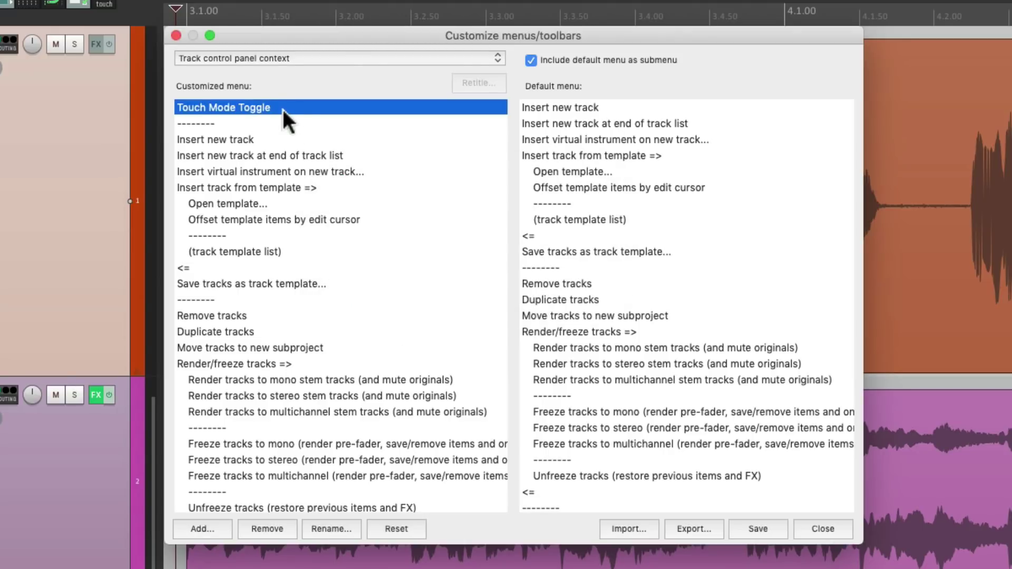
left_click(176, 36)
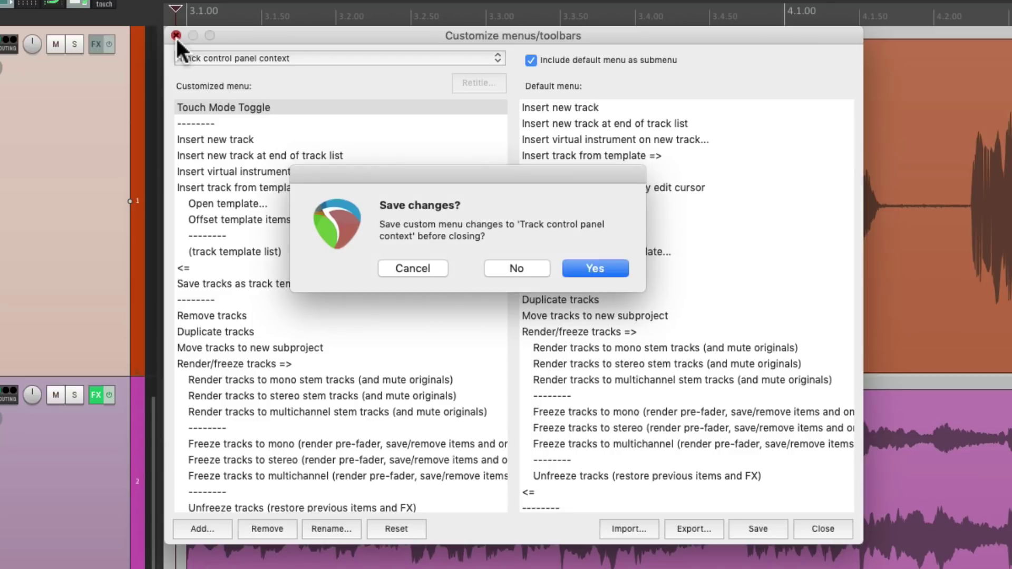
- Save the menu changes and test Touch Mode Toggle on Vocal, into touch and back
key("Return")
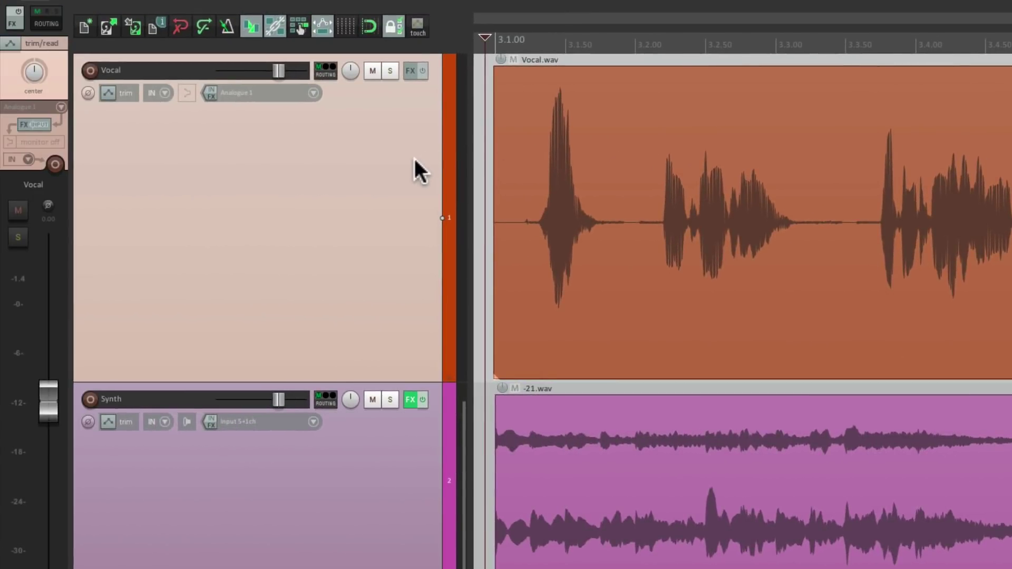
right_click(414, 160)
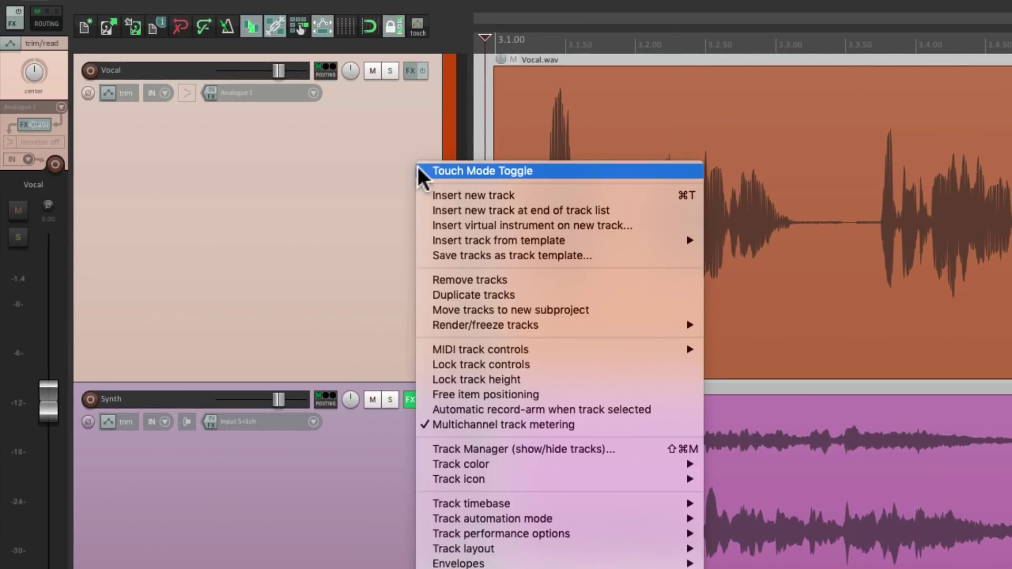
left_click(421, 170)
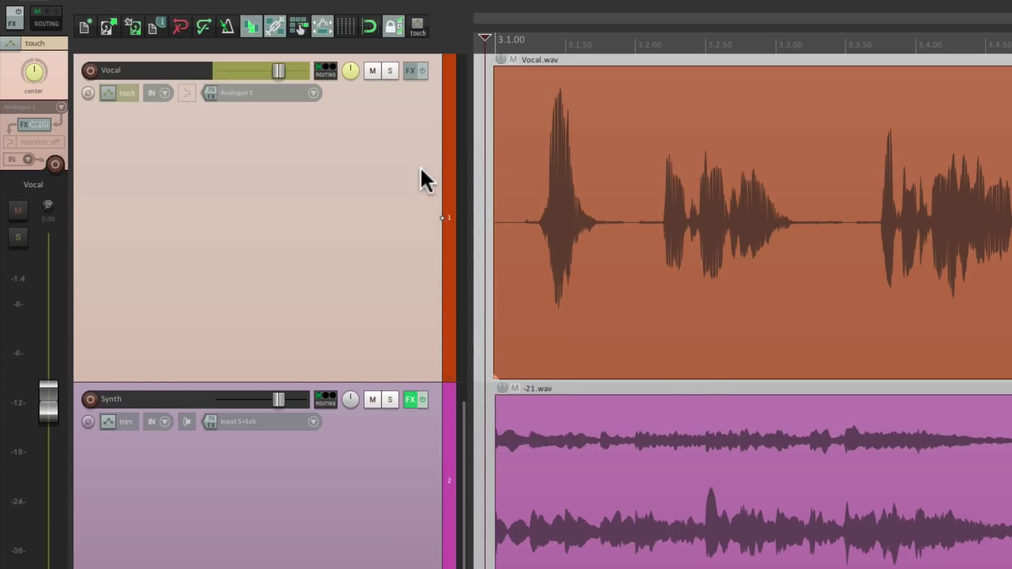
right_click(378, 157)
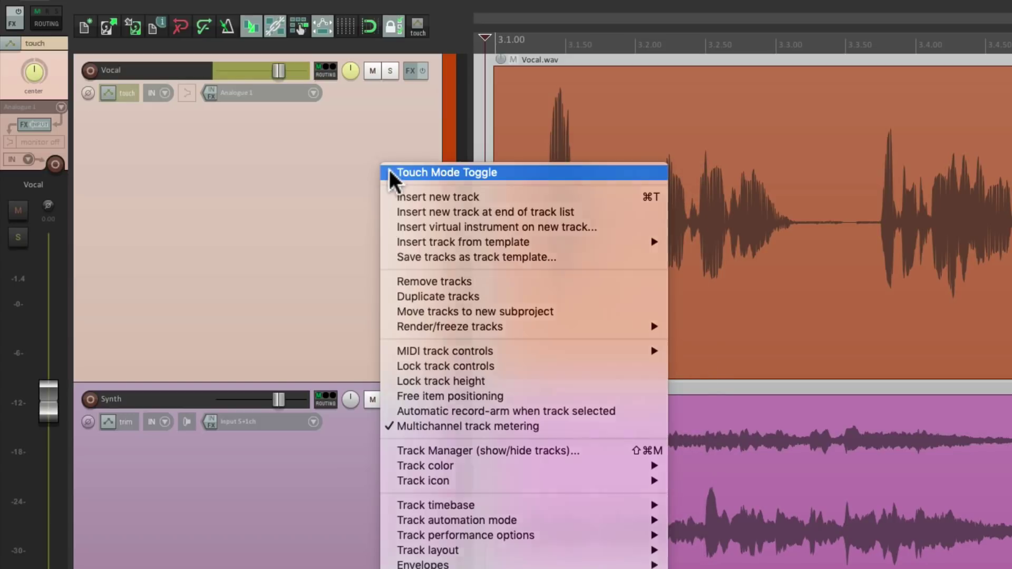
left_click(389, 169)
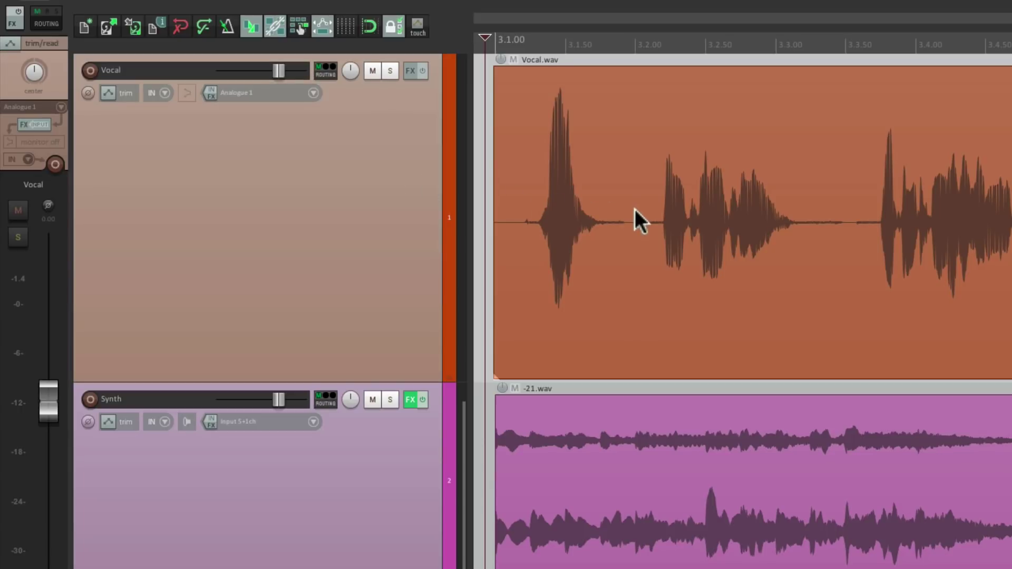
- Put Vocal in touch via Touch Mode Toggle and ride its volume during playback
right_click(370, 140)
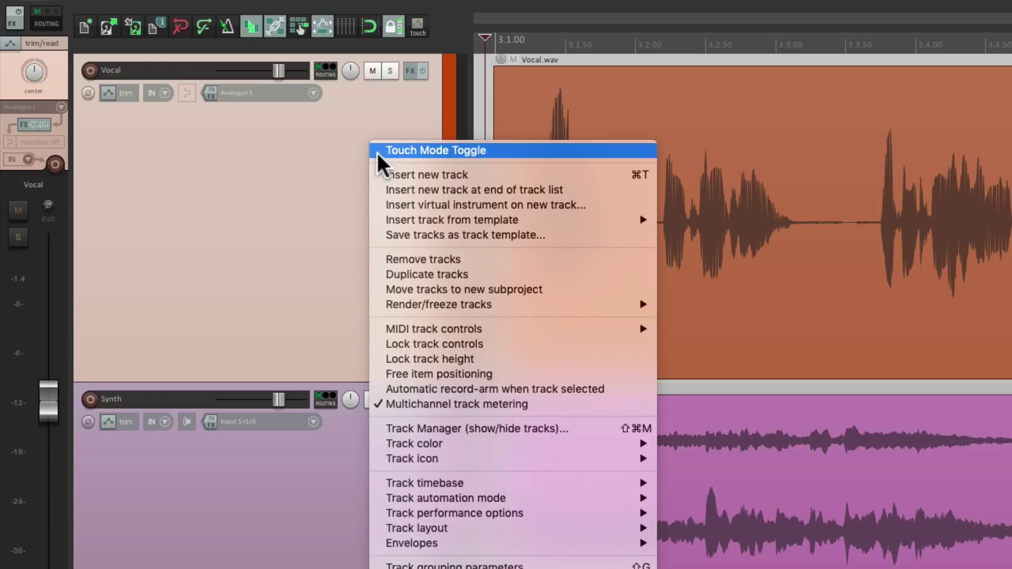
left_click(378, 154)
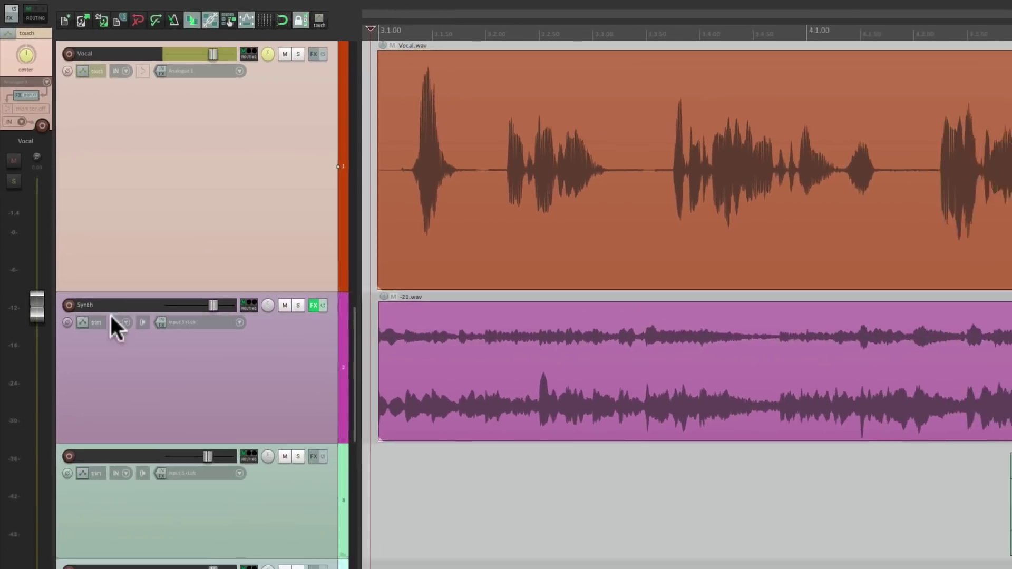
key("space")
mouse_move(36, 282)
left_mouse_down()
mouse_move(34, 362)
mouse_move(36, 279)
mouse_move(35, 350)
mouse_move(34, 311)
mouse_move(56, 315)
left_mouse_up()
key("space")
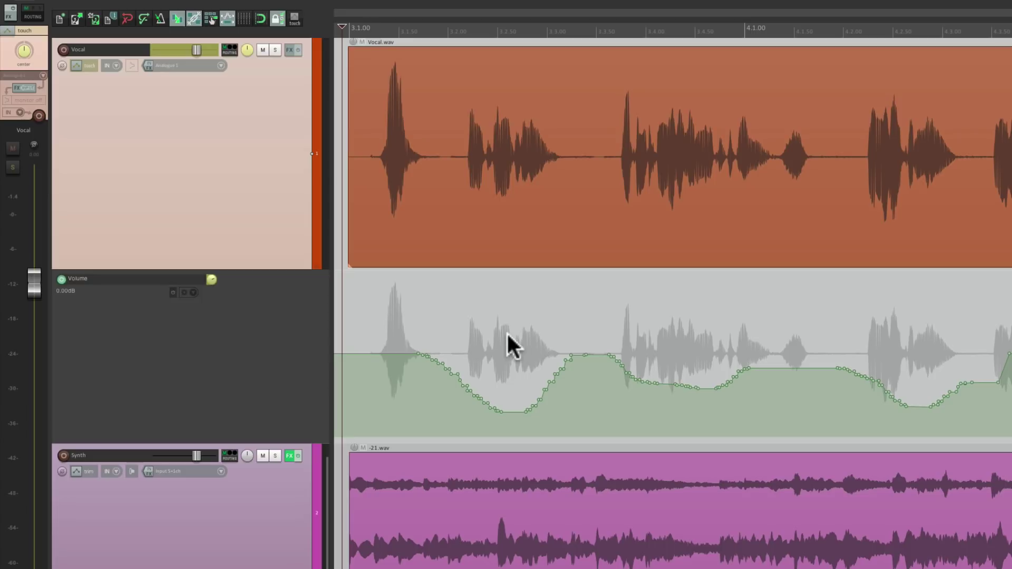
- Switch the Synth track to touch mode and record a volume dip during playback
scroll(429, 293, "down", 8)
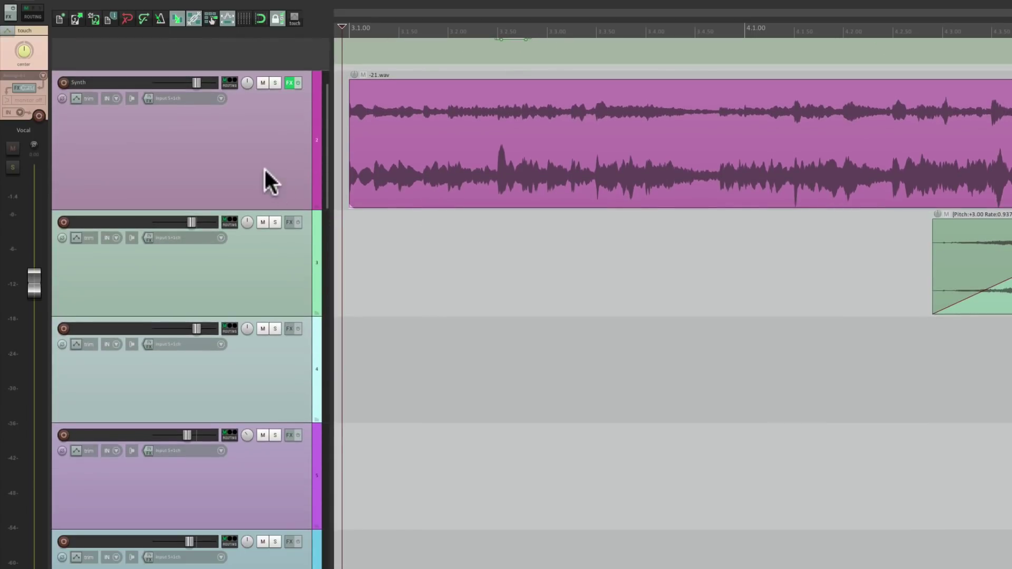
left_click(264, 170)
right_click(288, 125)
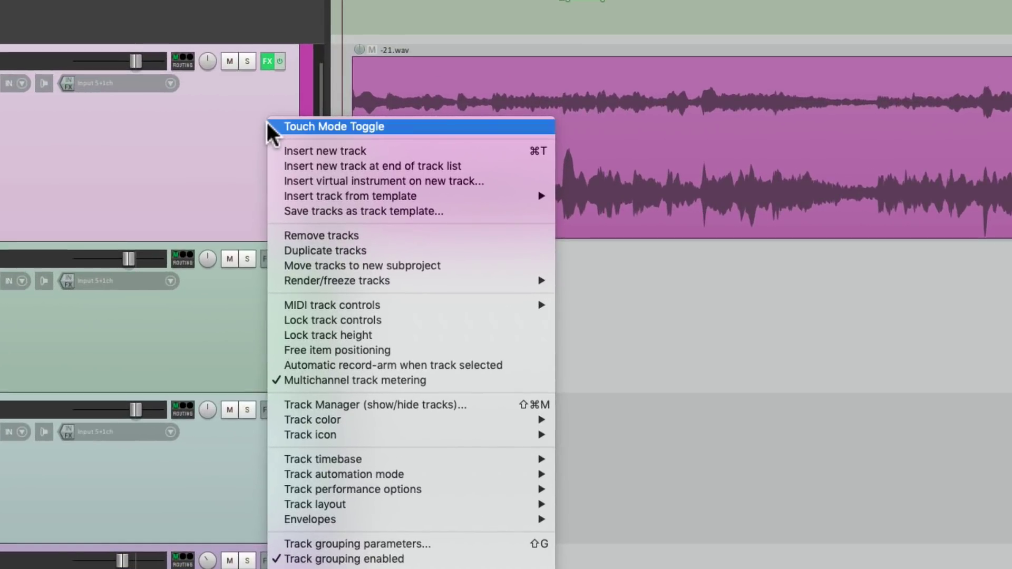
left_click(268, 126)
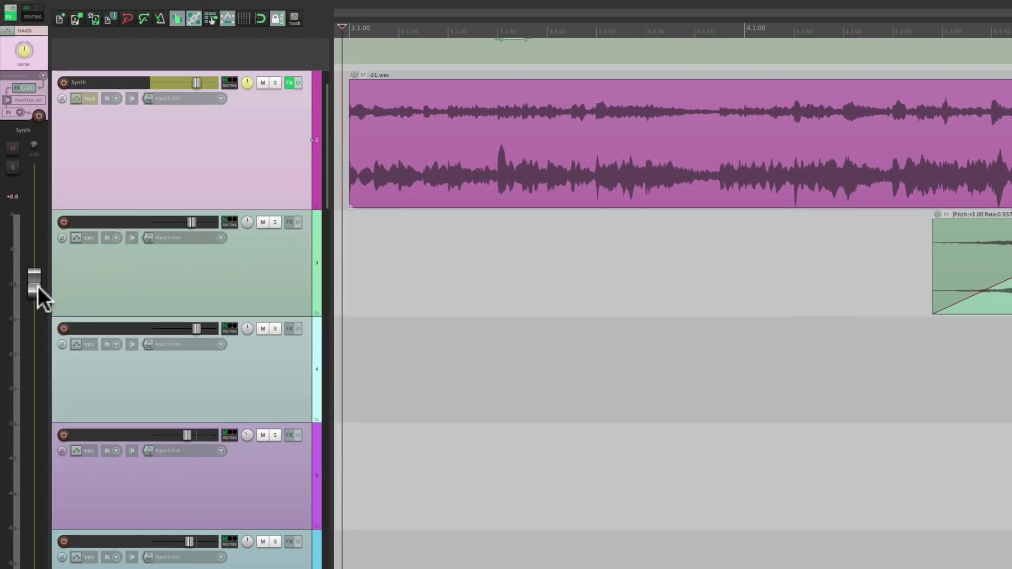
key("space")
mouse_move(36, 281)
left_mouse_down()
mouse_move(32, 371)
mouse_move(34, 316)
left_mouse_up()
key("space")
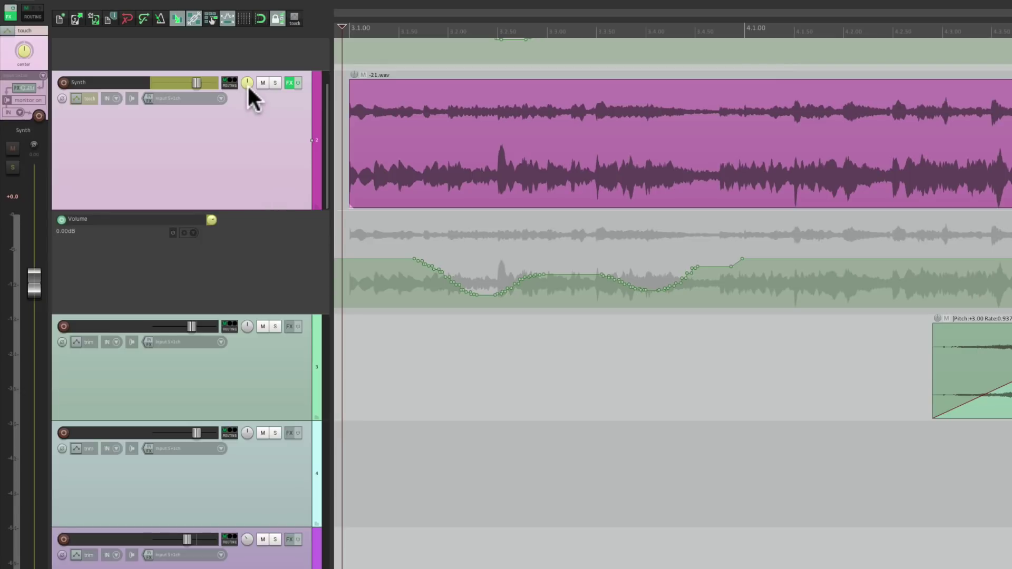
- Record leftward pan movements on the Synth track during playback
key("space")
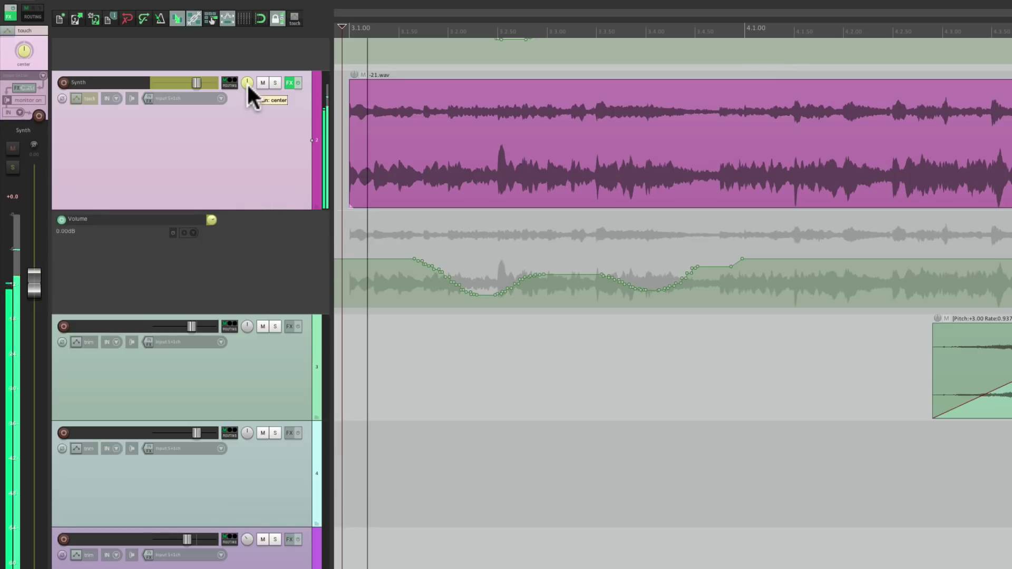
mouse_move(247, 82)
left_mouse_down()
mouse_move(247, 103)
mouse_move(247, 82)
left_mouse_up()
key("space")
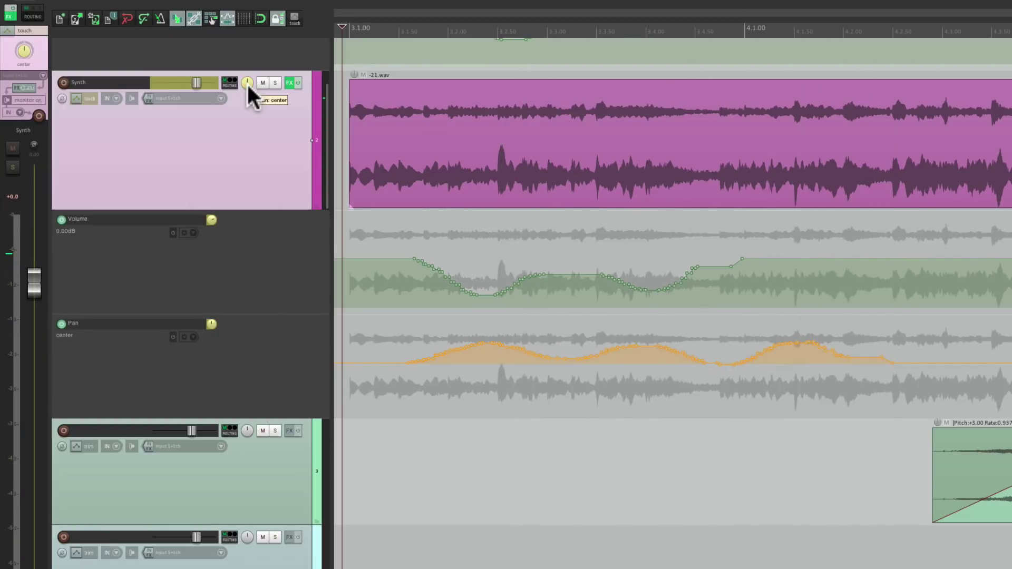
- Record a ReaEQ low-pass cutoff sweep down to about 330 Hz on Synth, then close ReaEQ
left_click(290, 83)
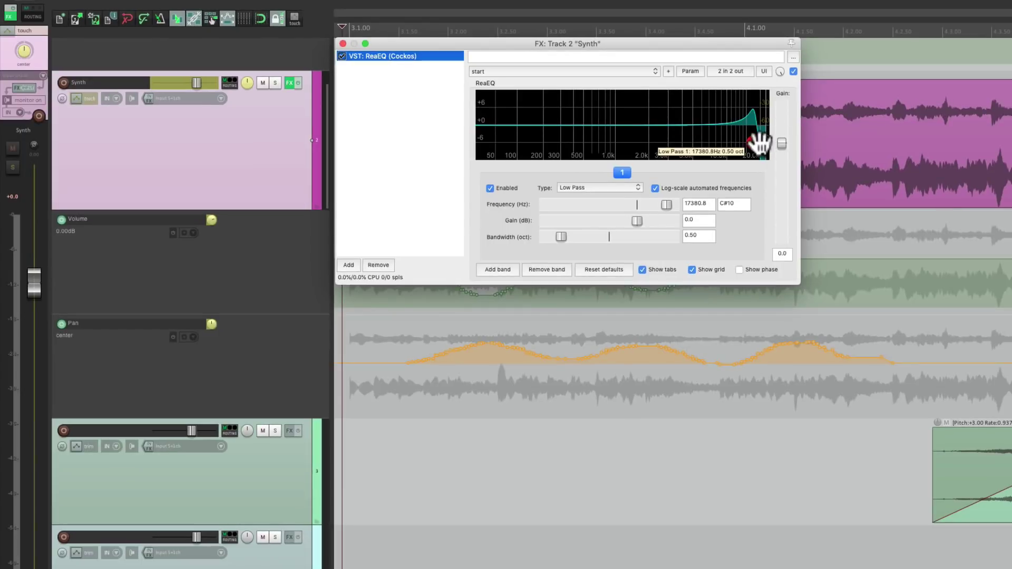
key("space")
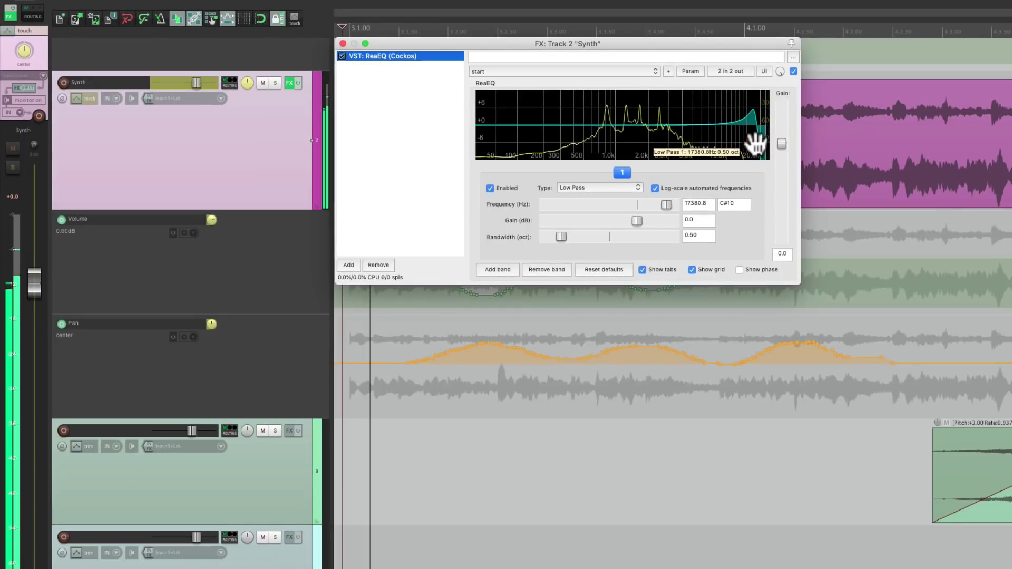
mouse_move(759, 141)
left_mouse_down()
mouse_move(567, 143)
mouse_move(673, 154)
mouse_move(720, 138)
mouse_move(754, 141)
left_mouse_up()
key("space")
left_click(342, 44)
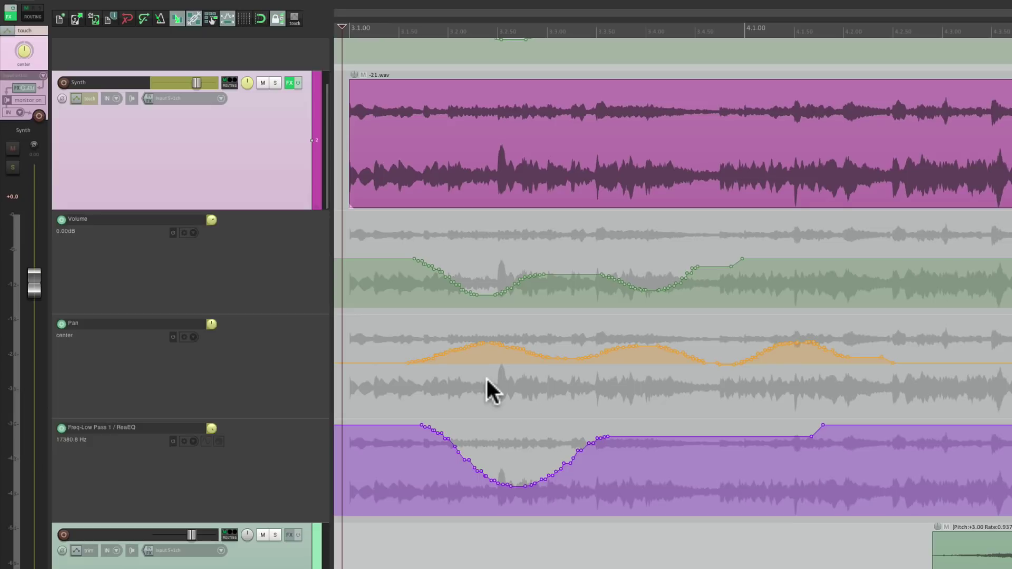
- Record a Synth volume dip to -8.48dB during playback
mouse_move(37, 283)
key("space")
mouse_move(32, 289)
left_mouse_down()
mouse_move(37, 357)
mouse_move(35, 315)
left_mouse_up()
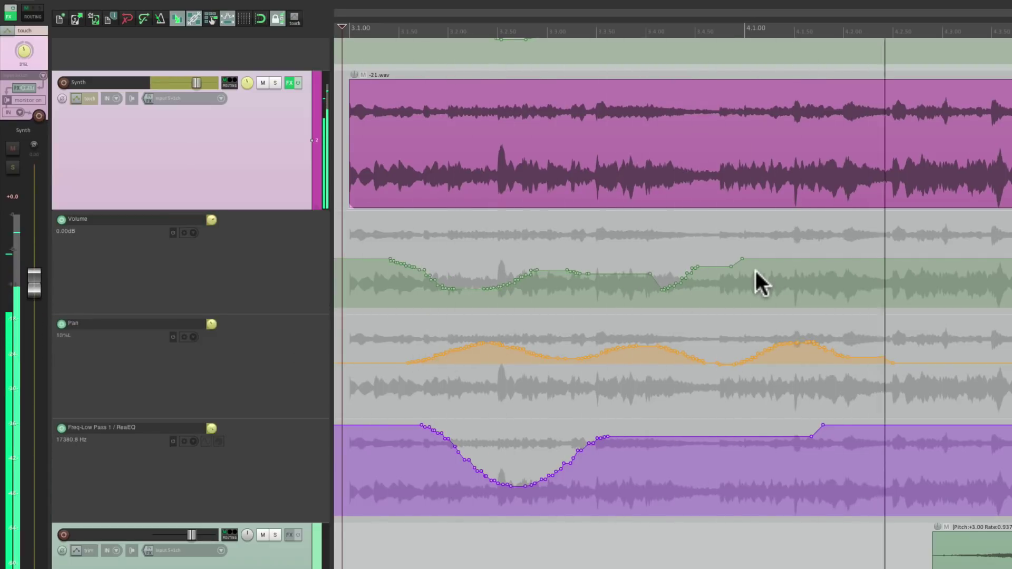
key("space")
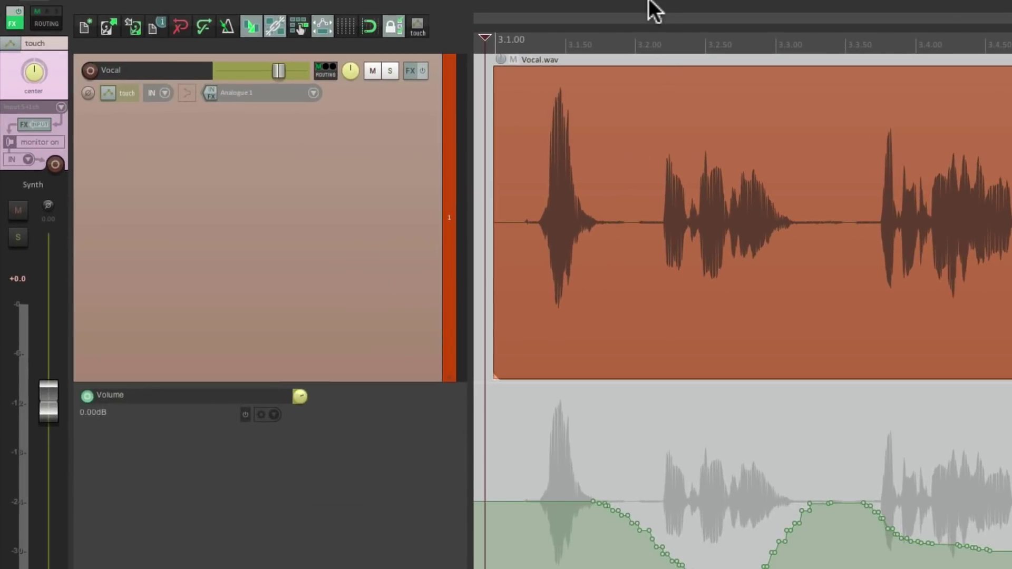
- Assign Ctrl+T as a shortcut for the touch/trim-read toggle action in the Actions list
mouse_move(510, 3)
left_click(405, 9)
left_click(397, 29)
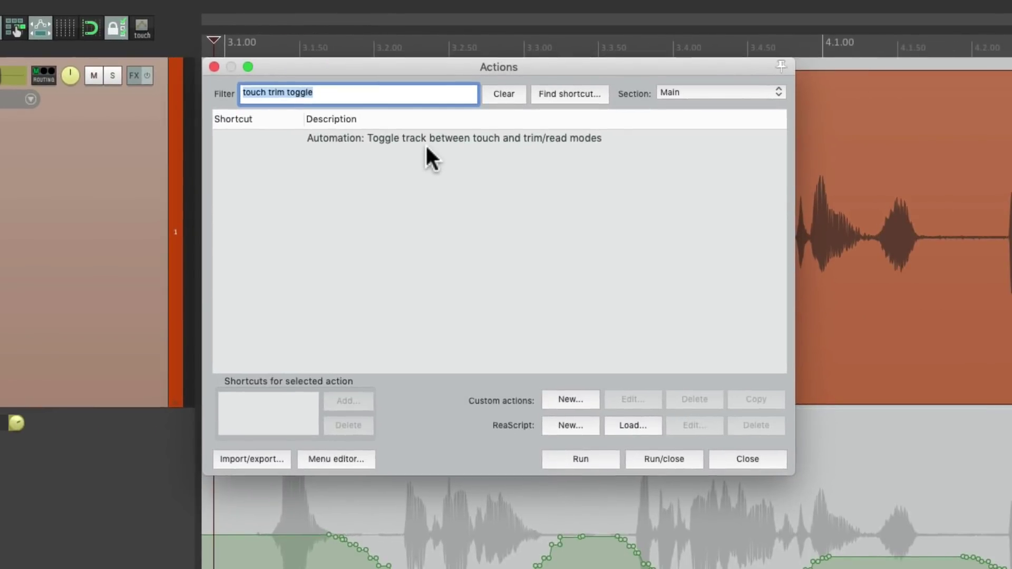
left_click(494, 139)
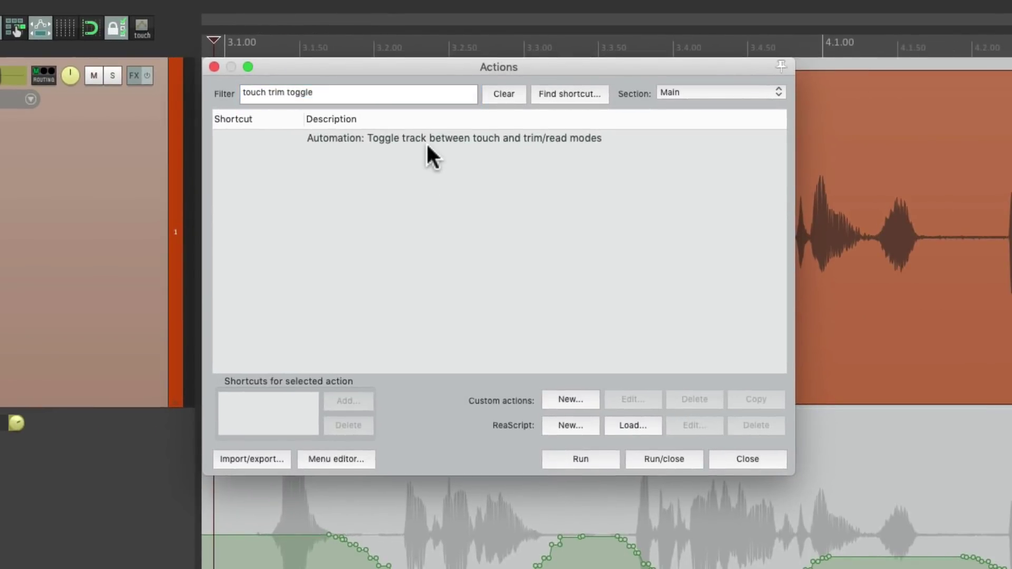
left_click(437, 139)
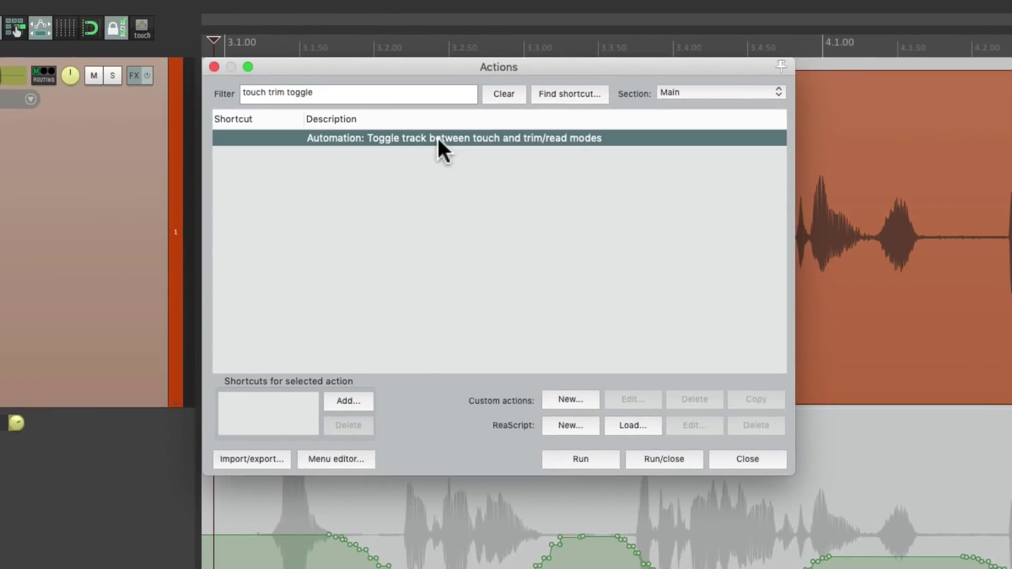
left_click(343, 400)
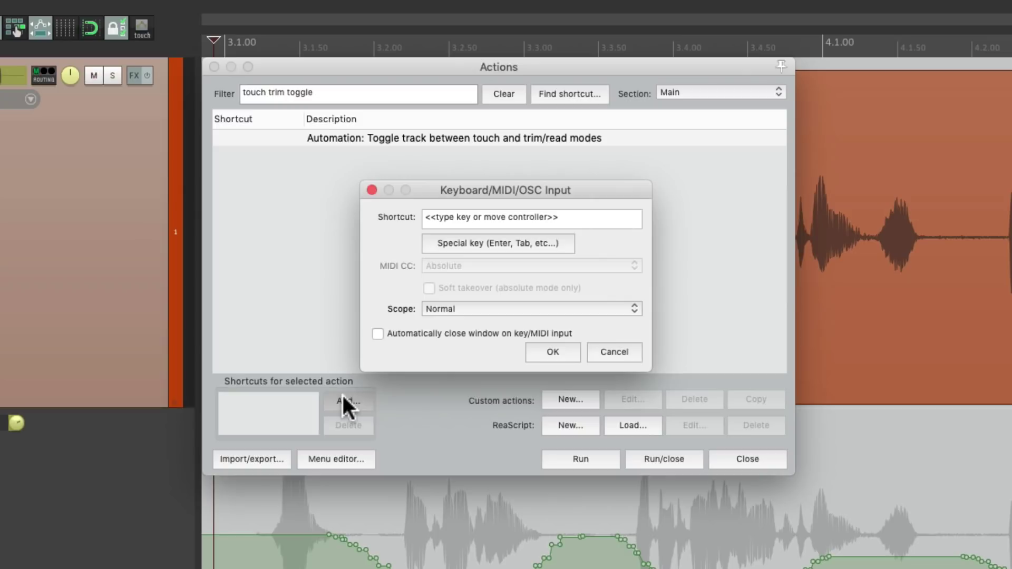
key("ctrl+t")
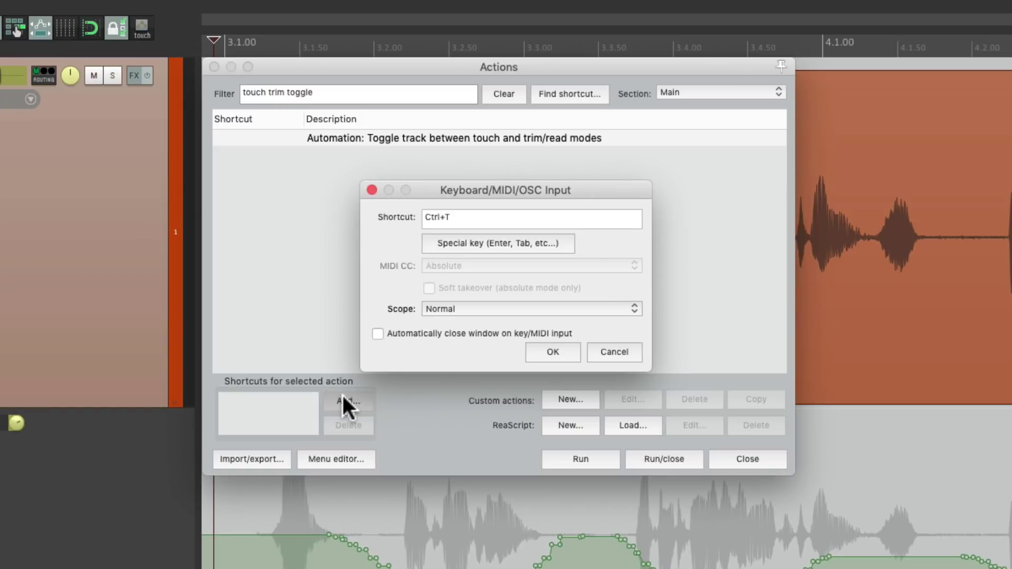
- Confirm the Ctrl+T shortcut, then use it to record a Vocal volume dip to -7.25dB
left_click(542, 356)
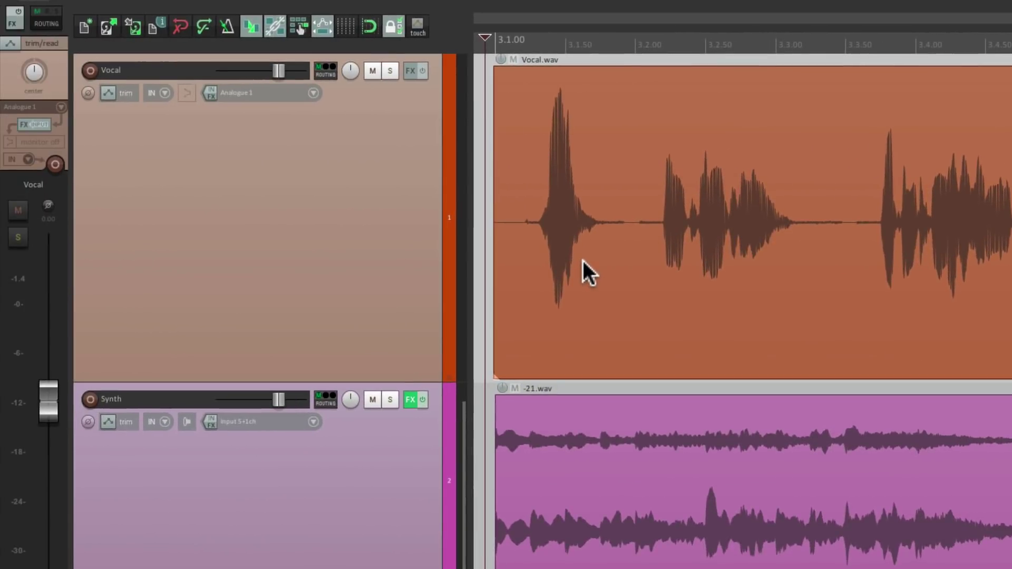
left_click(367, 153)
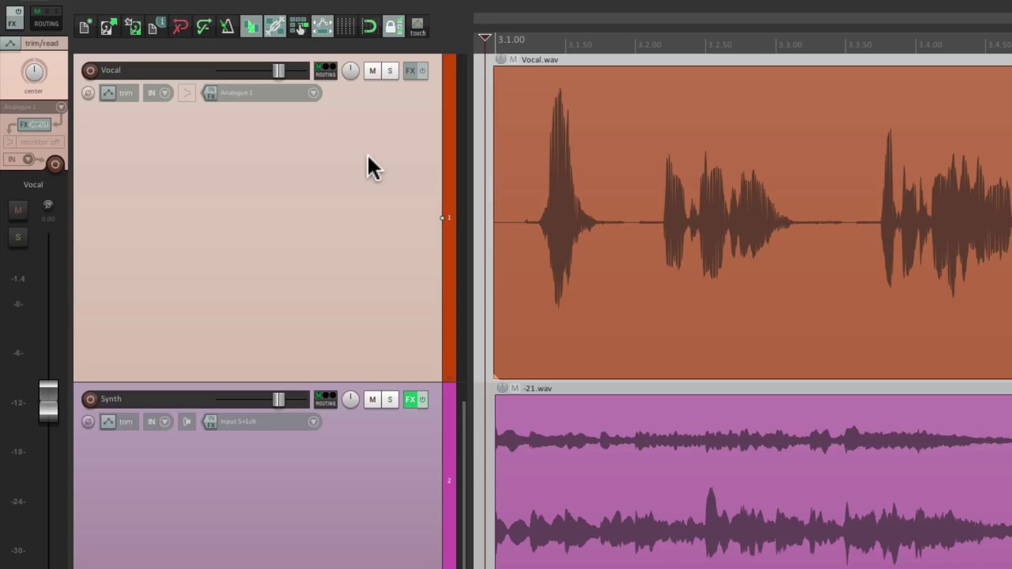
key("ctrl+t")
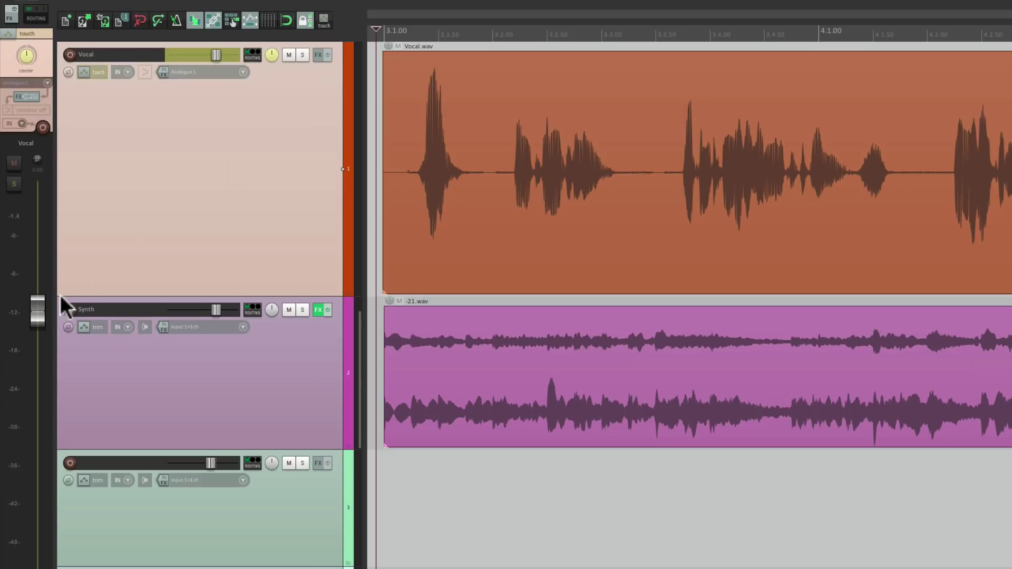
key("space")
mouse_move(36, 315)
left_mouse_down()
mouse_move(37, 387)
mouse_move(38, 335)
mouse_move(38, 378)
mouse_move(37, 338)
left_mouse_up()
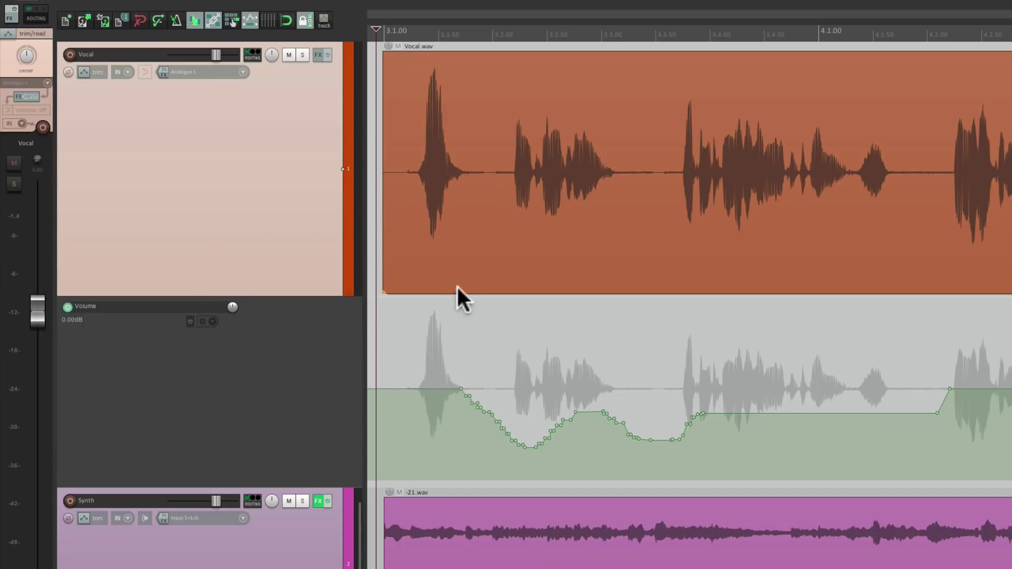
- Put Synth in touch with the shortcut, record a volume dip, then return it to trim/read
scroll(456, 313, "down", 6)
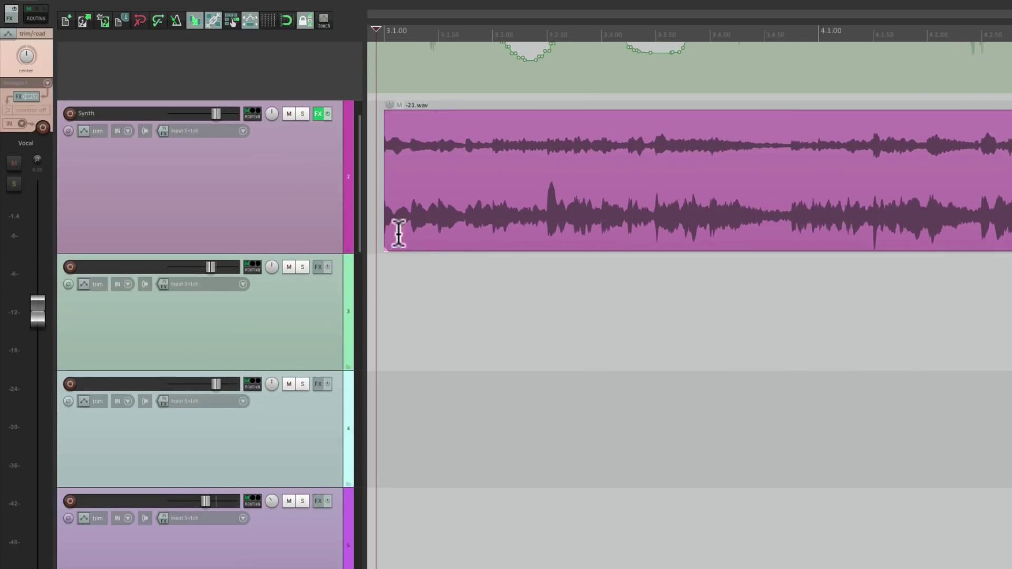
left_click(298, 177)
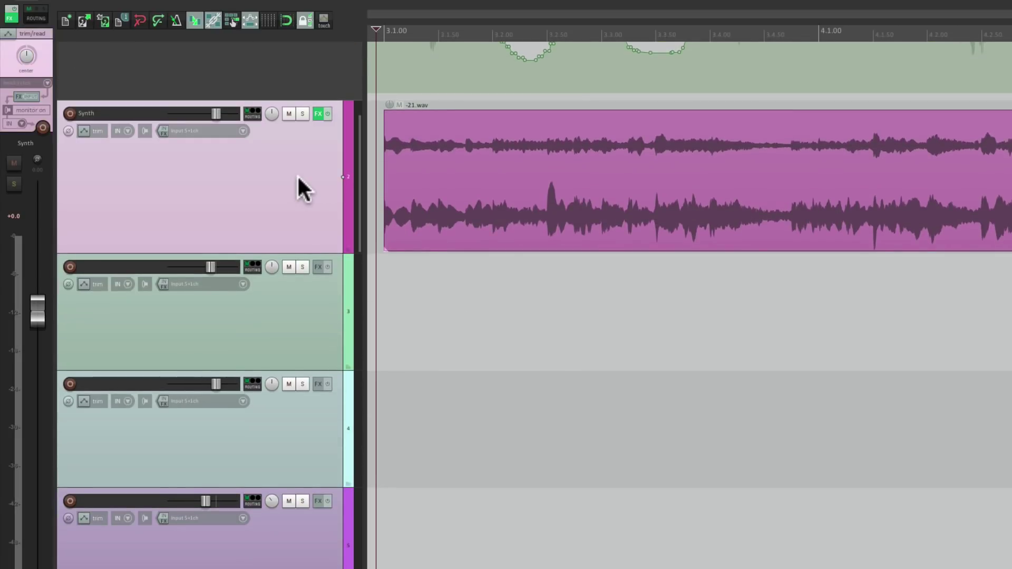
key("t")
key("space")
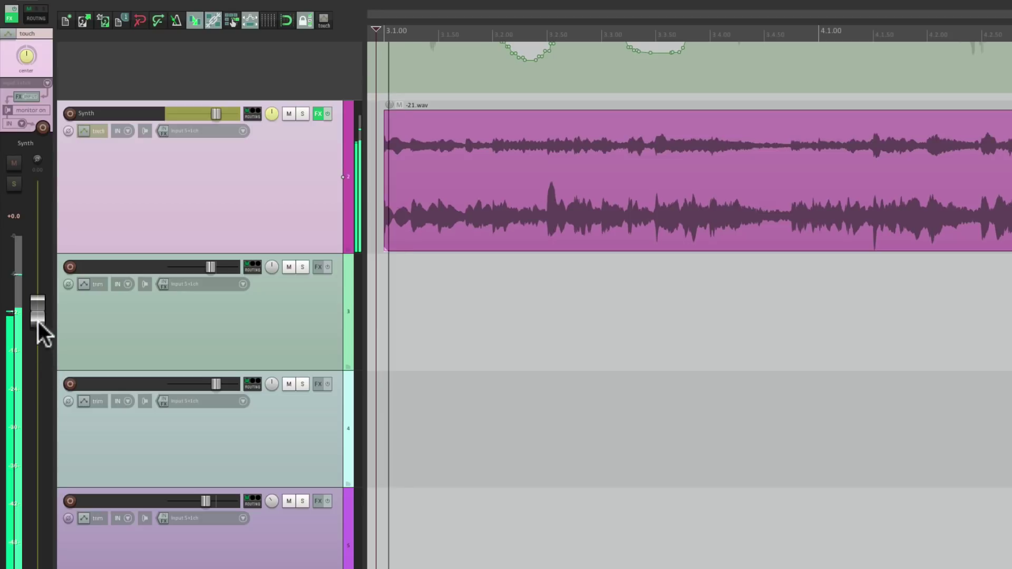
mouse_move(37, 318)
left_mouse_down()
mouse_move(39, 429)
mouse_move(39, 326)
mouse_move(41, 367)
left_mouse_up()
key("space")
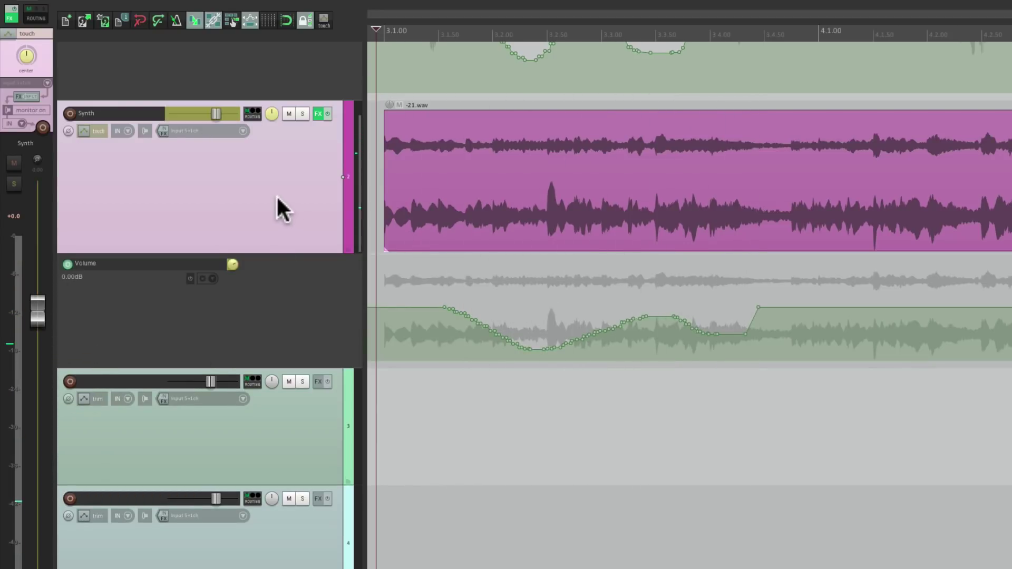
key("t")
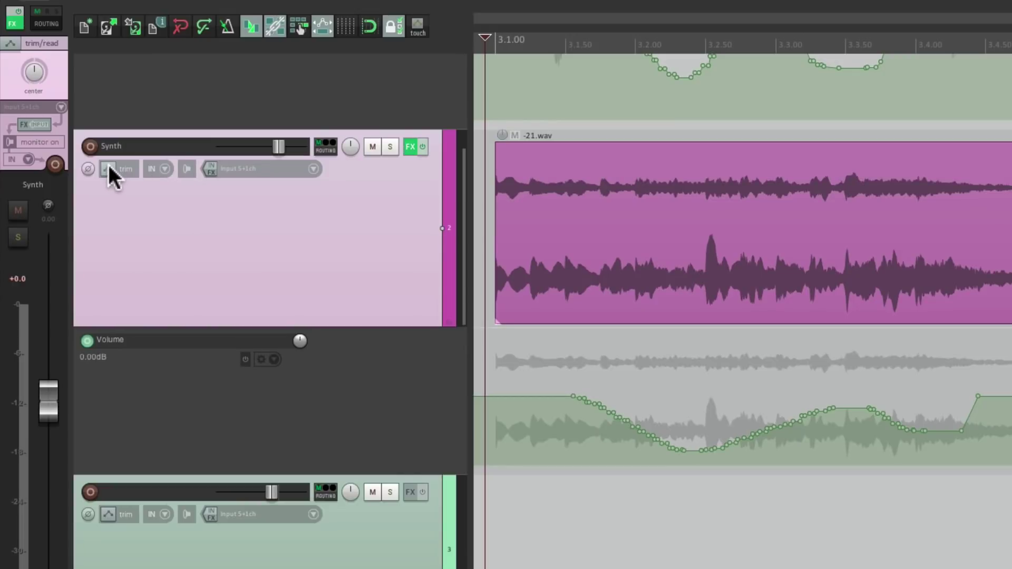
left_click(84, 130)
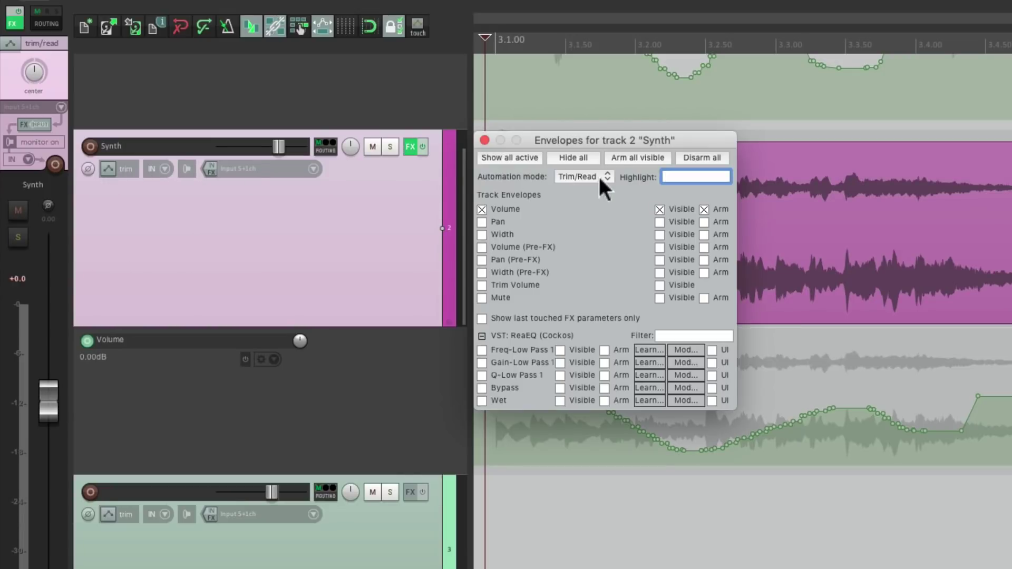
left_click(484, 140)
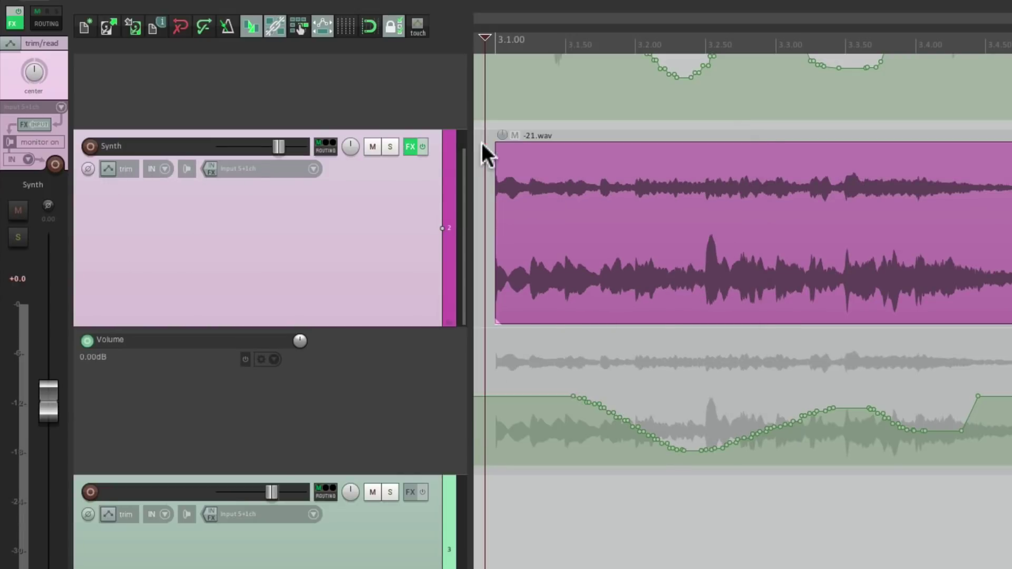
left_click(129, 166)
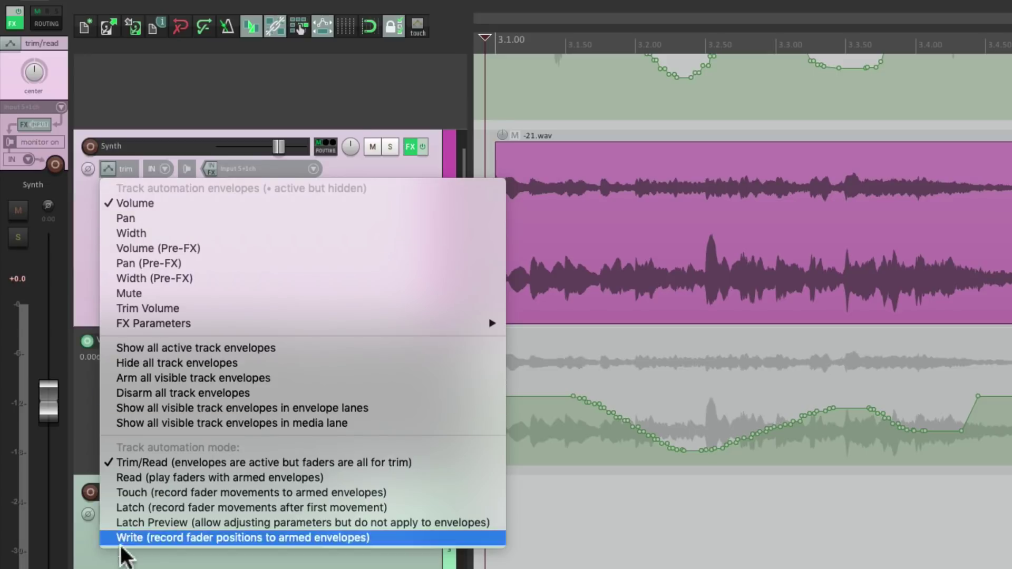
left_click(336, 55)
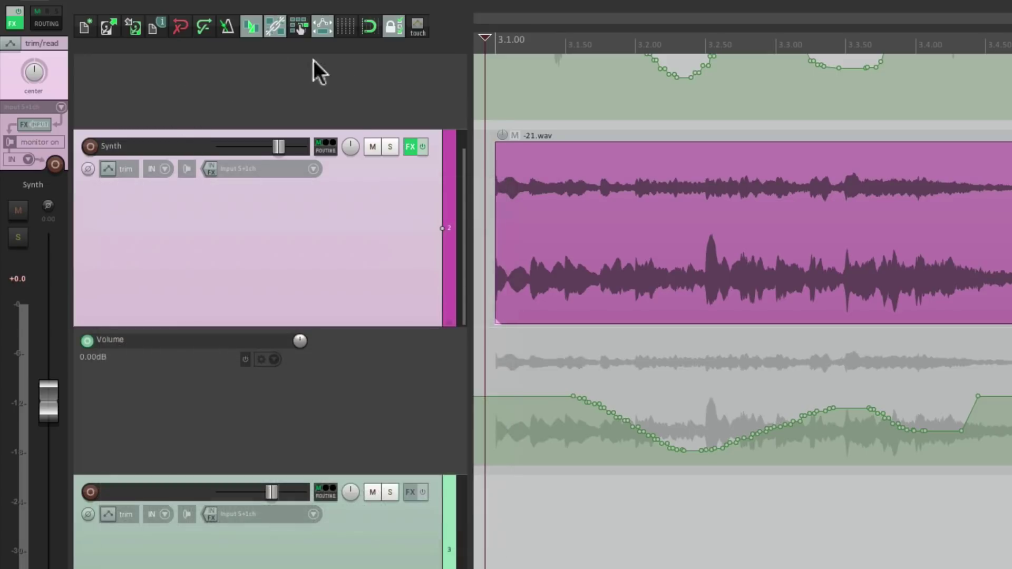
right_click(434, 40)
mouse_move(445, 69)
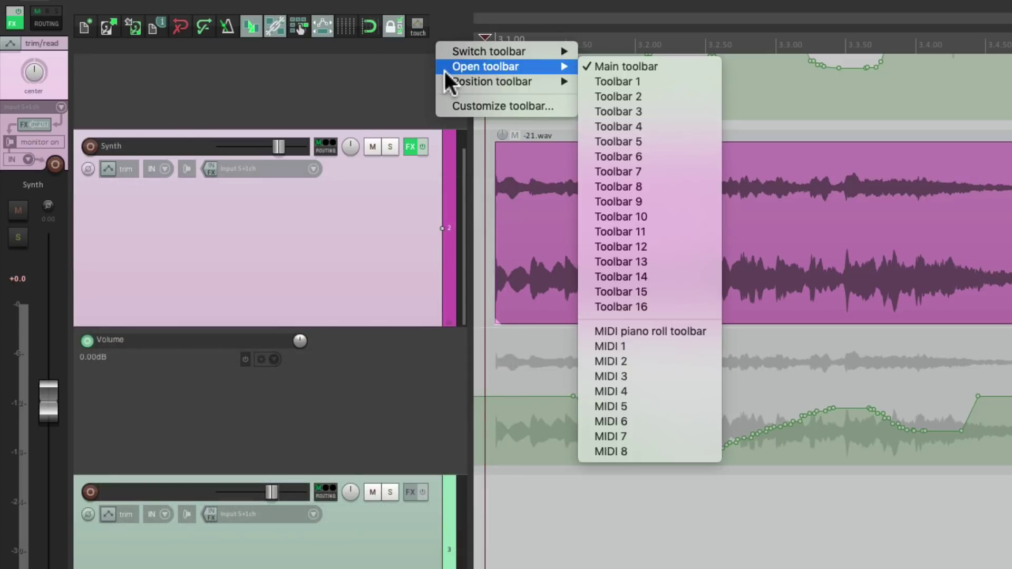
left_click(633, 99)
left_click(641, 17)
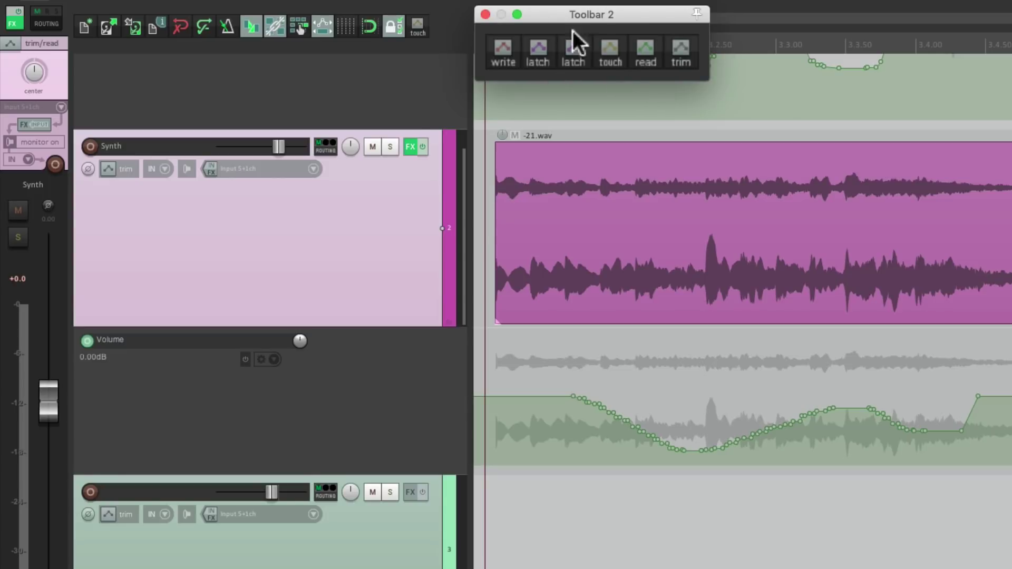
left_click(485, 15)
scroll(578, 280, "up", 6)
- Toggle the Vocal track between touch and trim/read with the shortcut and its context menu, ending on trim/read
left_click(399, 148)
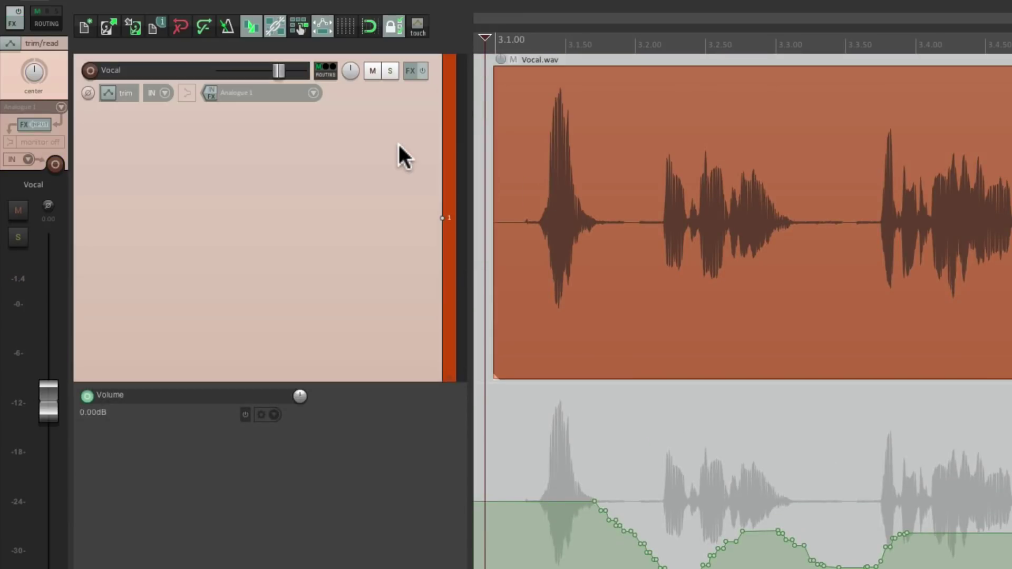
key("ctrl+z")
right_click(398, 141)
left_click(406, 157)
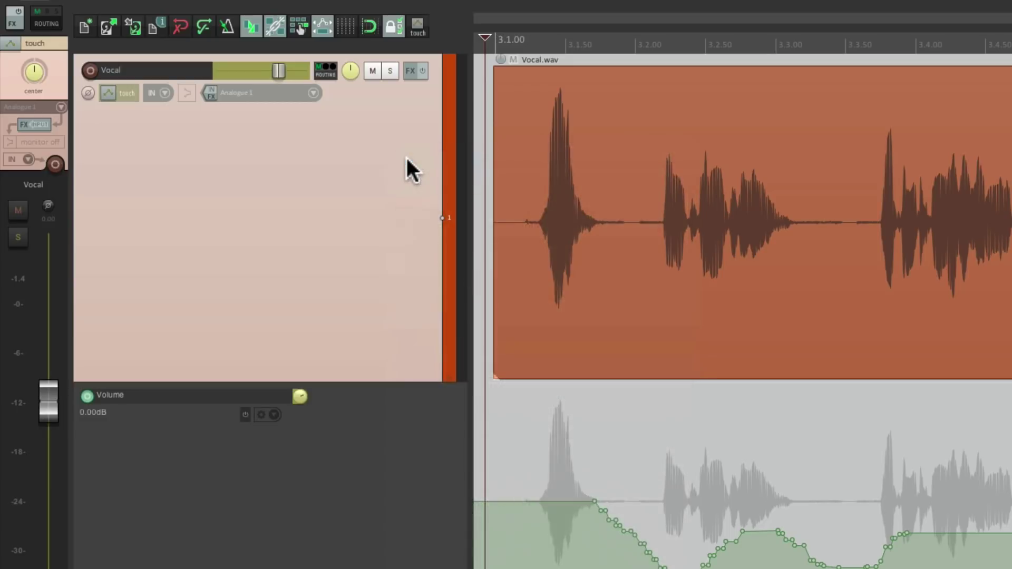
right_click(396, 154)
left_click(412, 160)
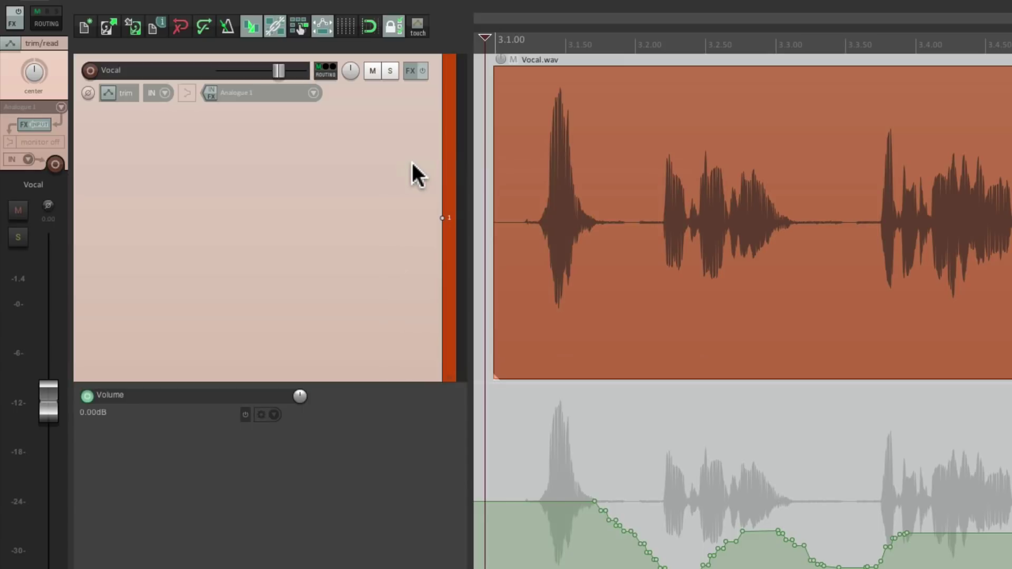
- Put Vocal in touch mode from the toolbar, ride its fader down and up during playback, then return to trim/read
left_click(421, 30)
key("space")
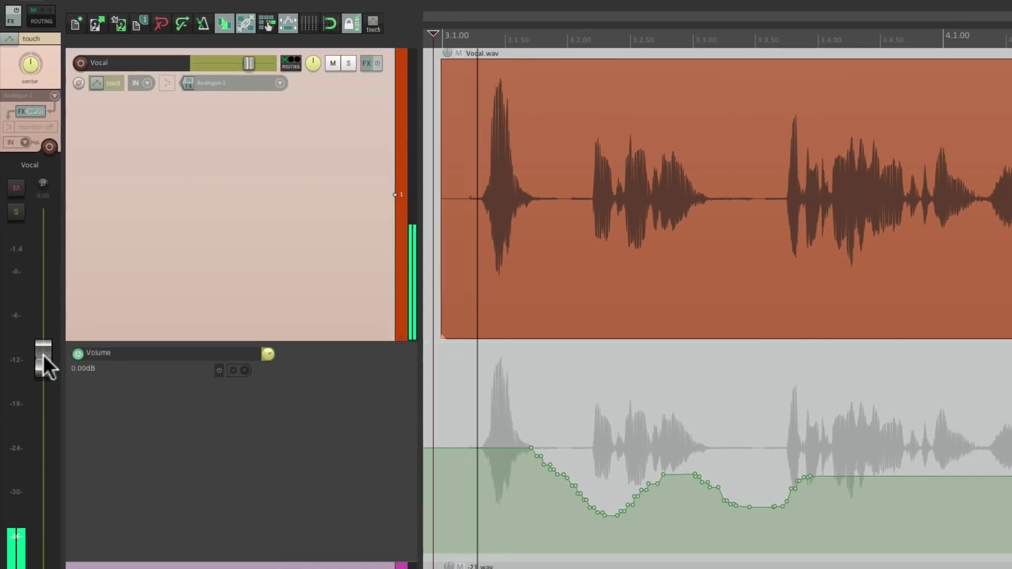
mouse_move(46, 372)
left_mouse_down()
mouse_move(43, 470)
mouse_move(49, 375)
left_mouse_up()
key("space")
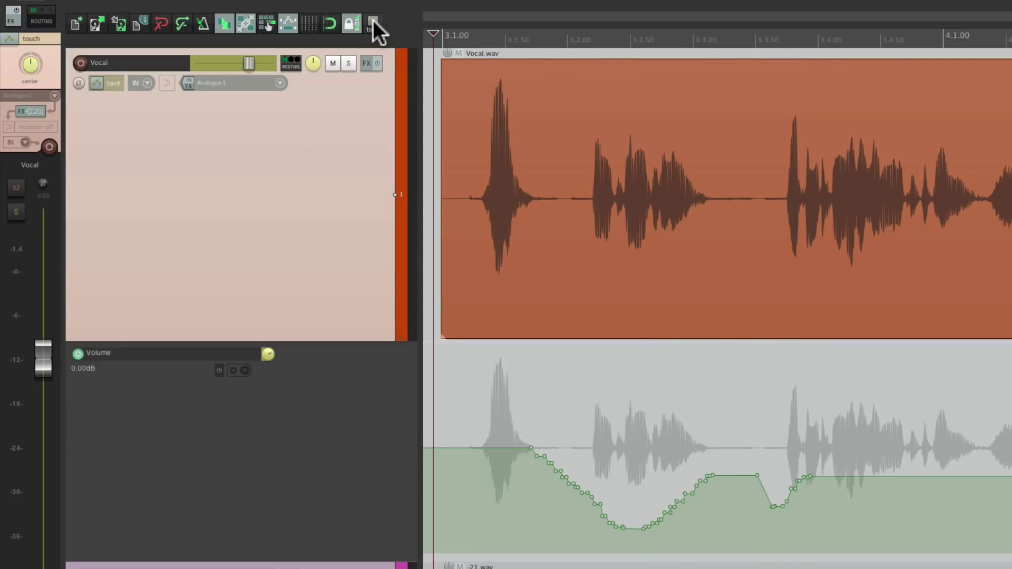
left_click(374, 21)
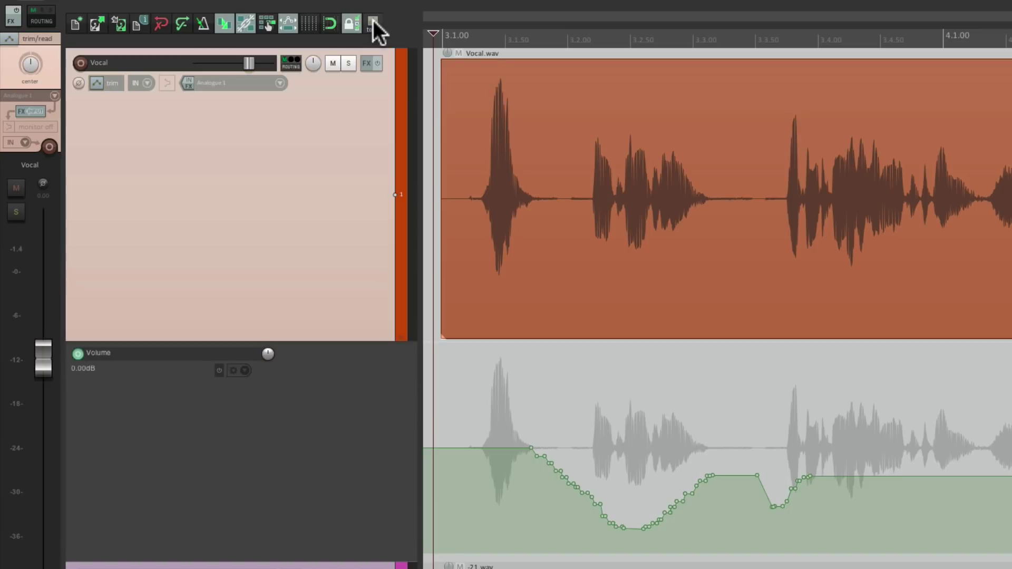